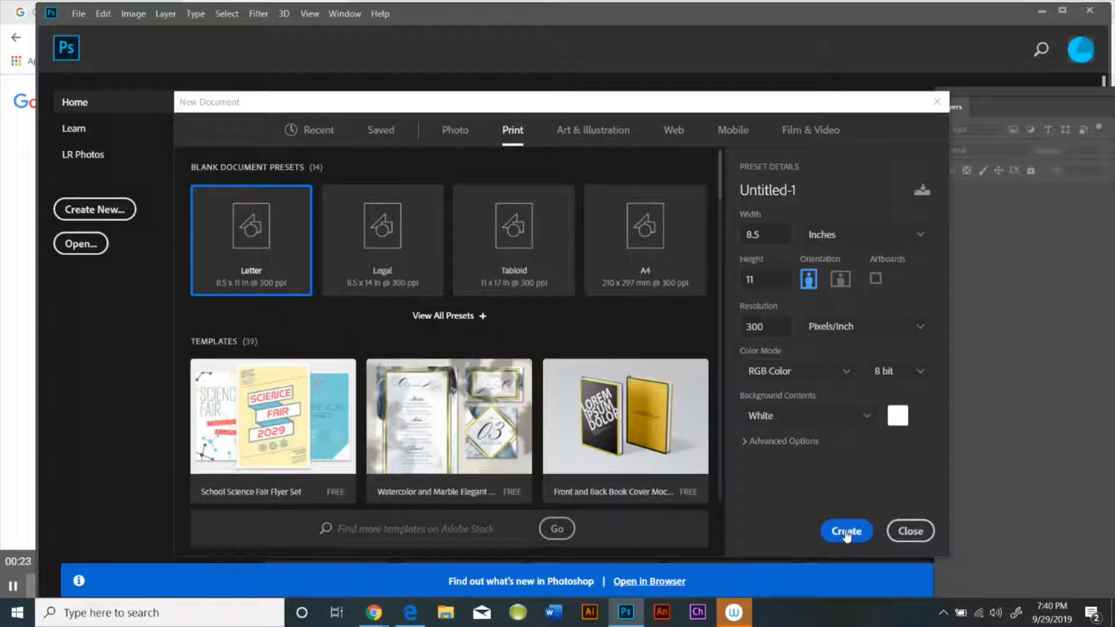
Create a blank white Letter document, 8.5 x 11 inches at 300 pixels/inch in RGB, and collapse the brush settings
{"action": "left_click", "coordinate": [846, 532]}
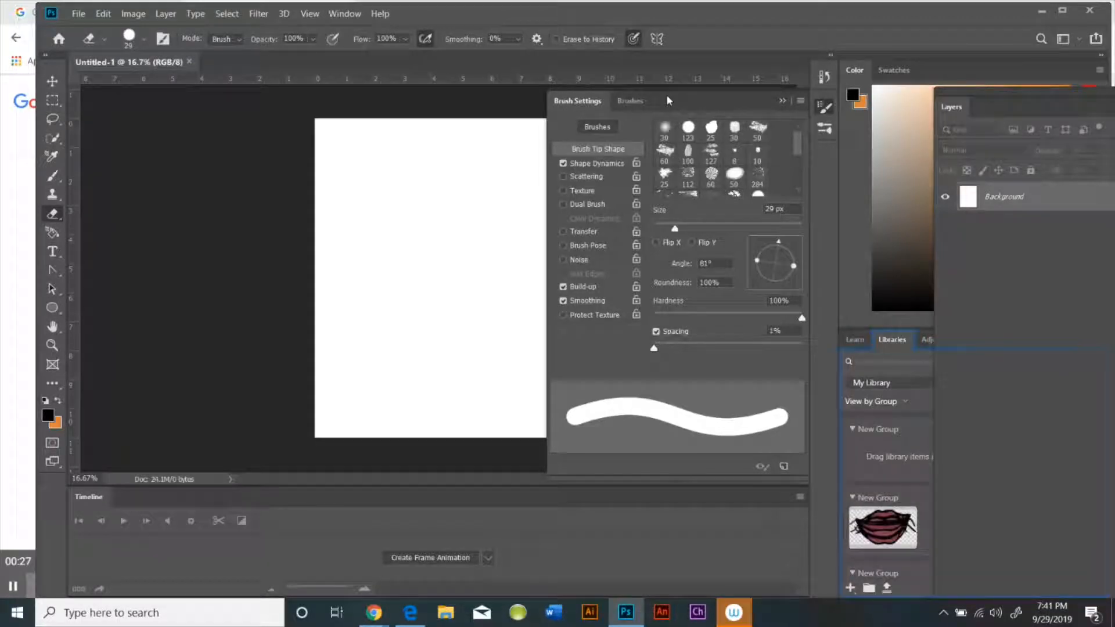
{"action": "left_click", "coordinate": [783, 102]}
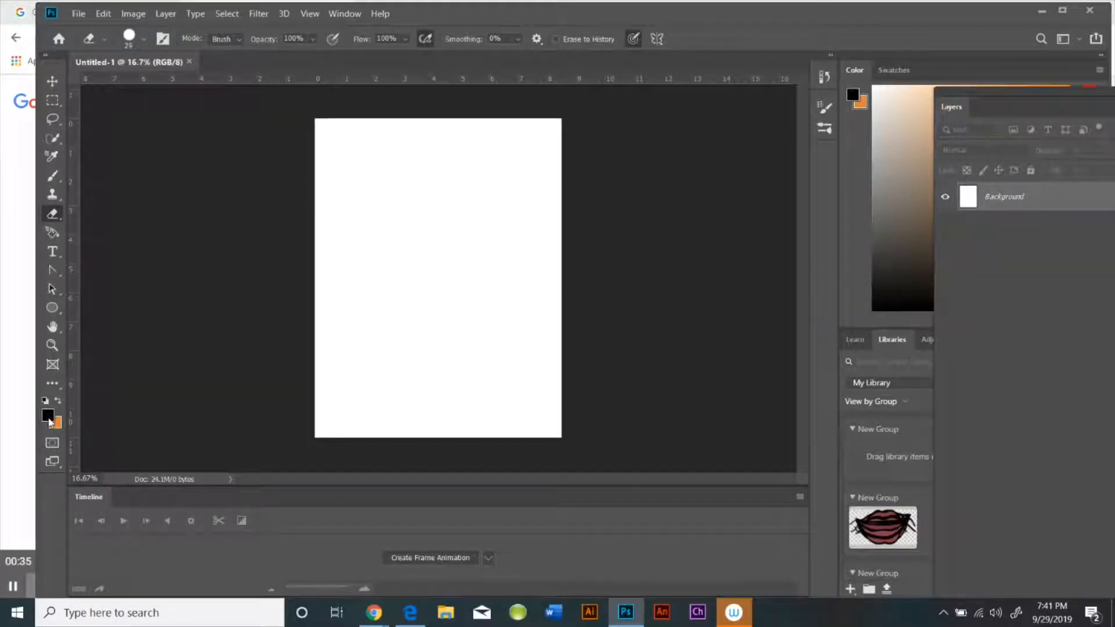
Set the foreground color to blue-violet 5541eb and the background color to a bright yellow-green
{"action": "left_click", "coordinate": [49, 415]}
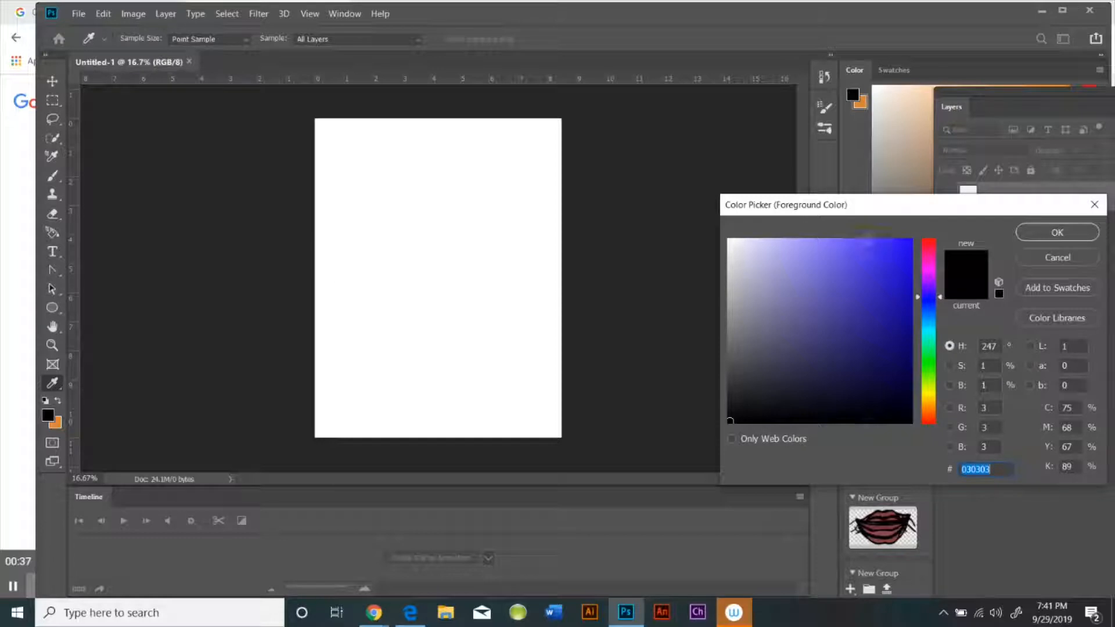
{"action": "left_click", "coordinate": [862, 252]}
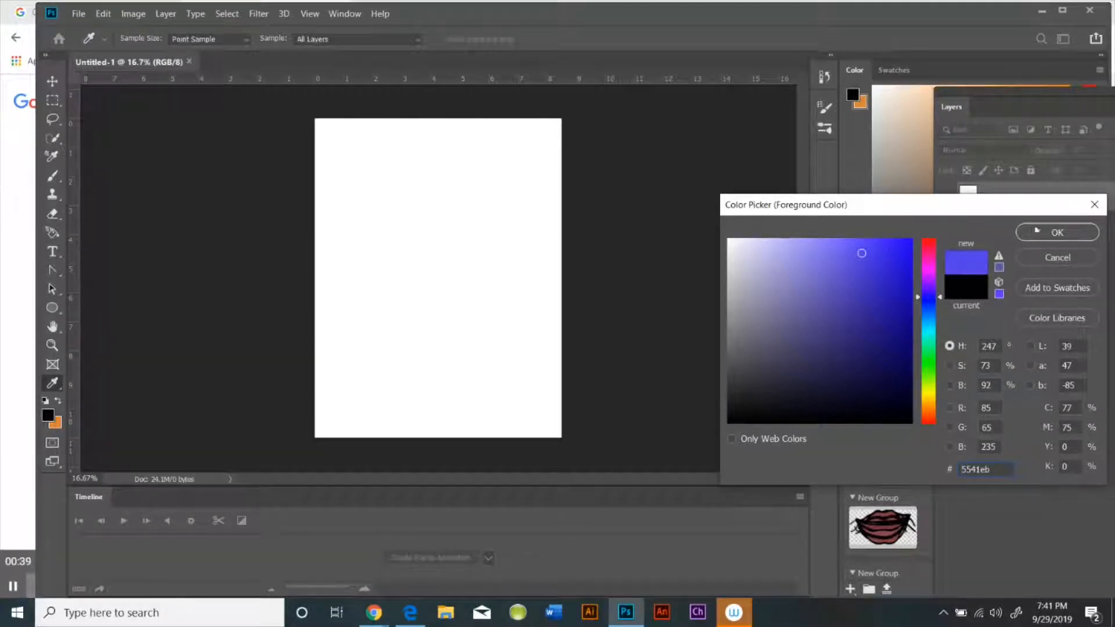
{"action": "left_click", "coordinate": [1038, 231]}
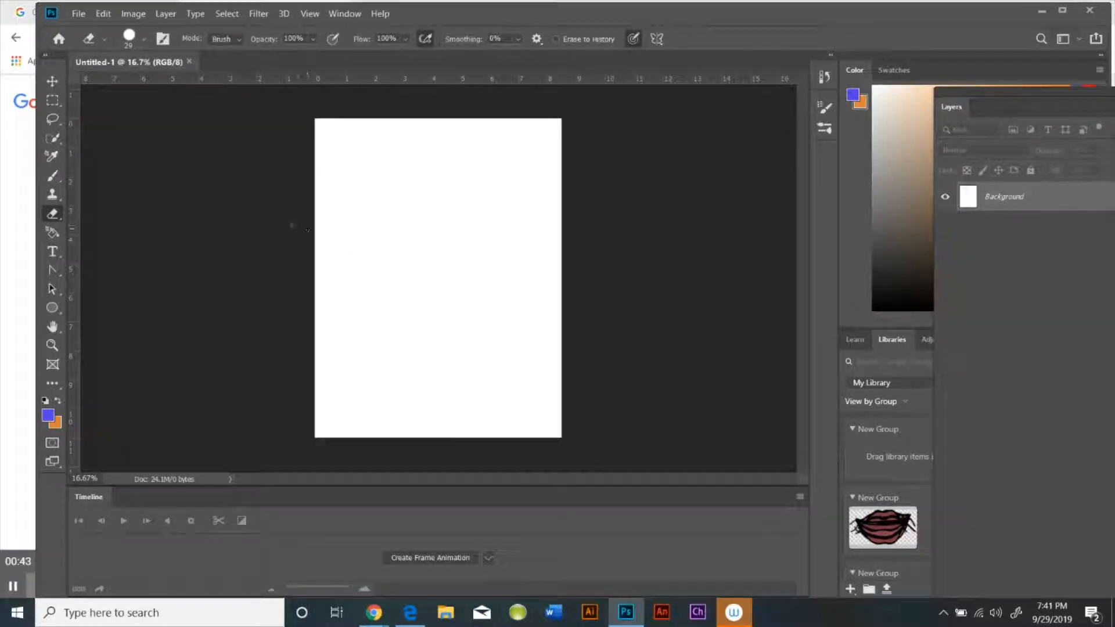
{"action": "left_click", "coordinate": [58, 427]}
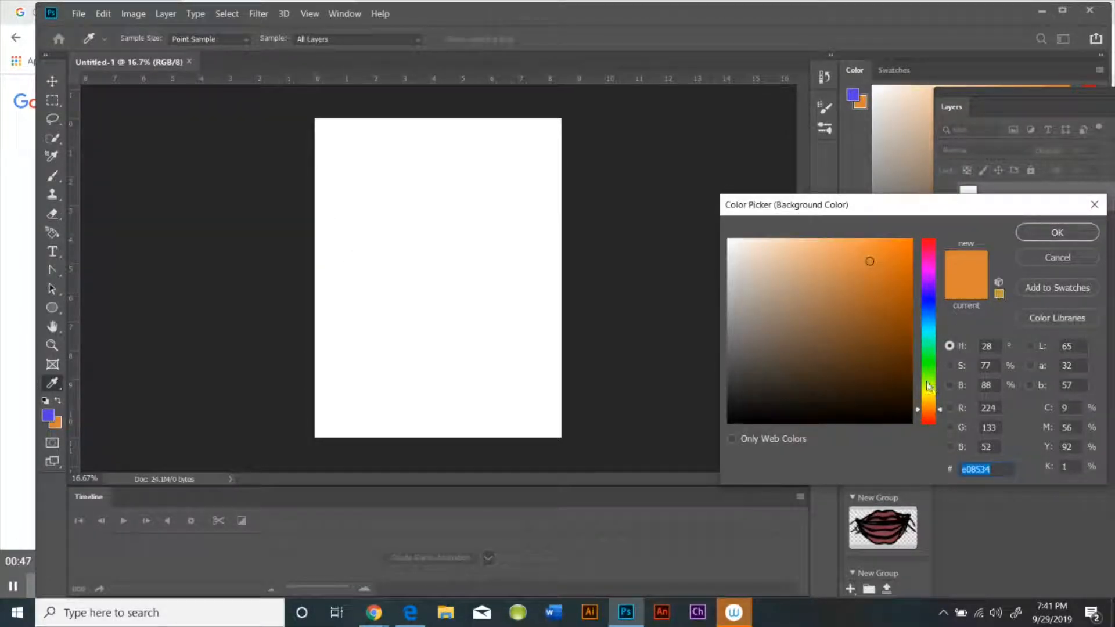
{"action": "left_click", "coordinate": [932, 389]}
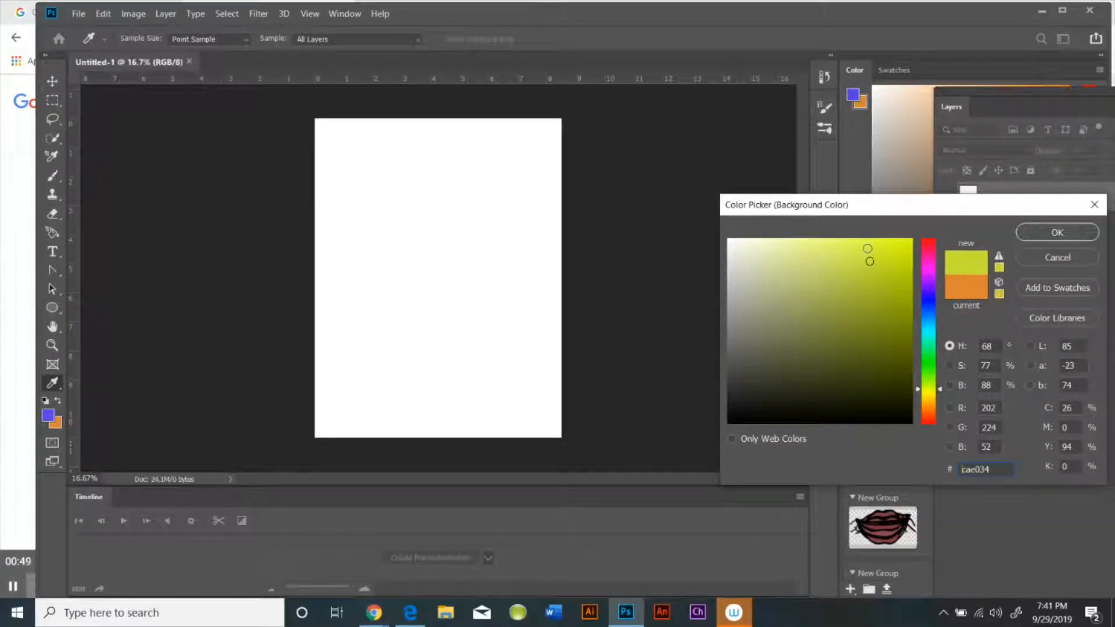
{"action": "left_click", "coordinate": [1058, 232]}
{"action": "key", "text": "e"}
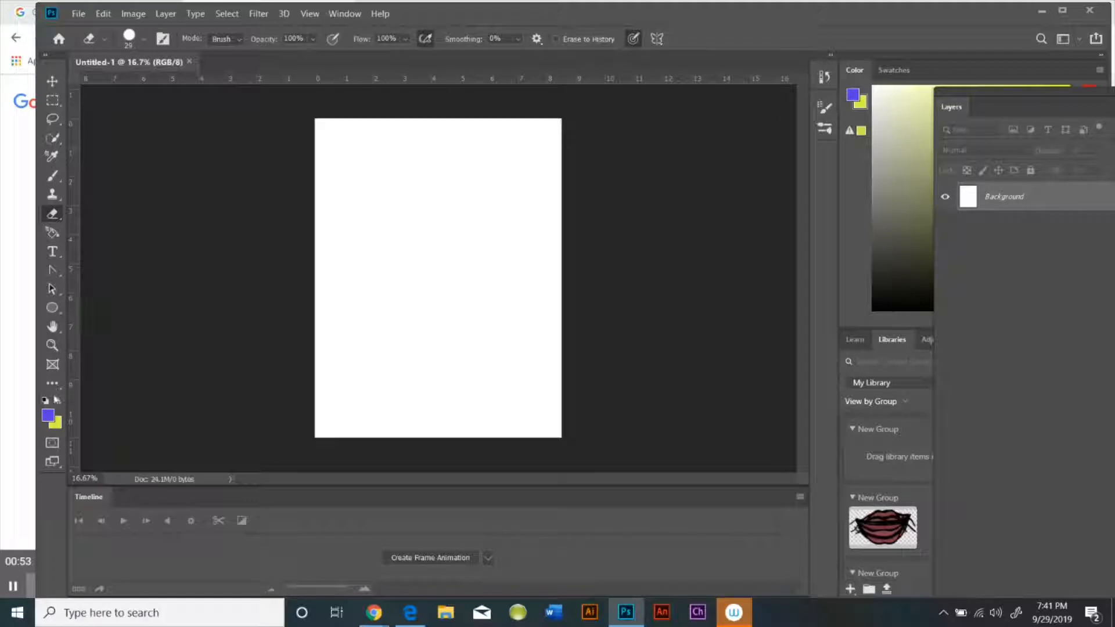
Fill the canvas with a linear foreground-to-background gradient running diagonally from the upper-left corner to just past the lower-right corner
{"action": "left_click", "coordinate": [51, 386]}
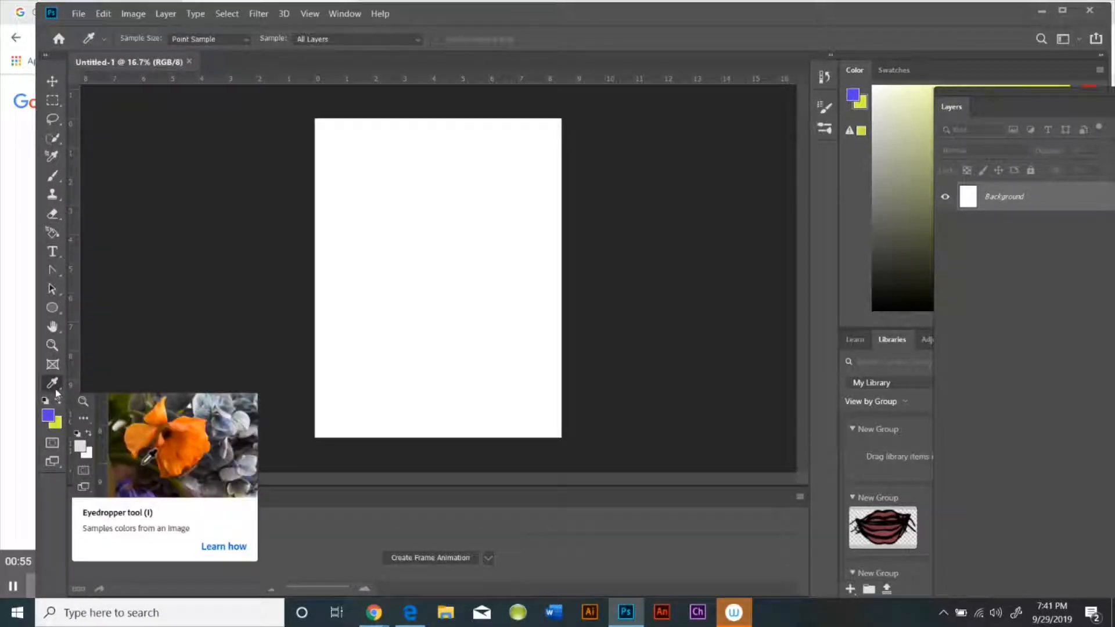
{"action": "right_click", "coordinate": [55, 389]}
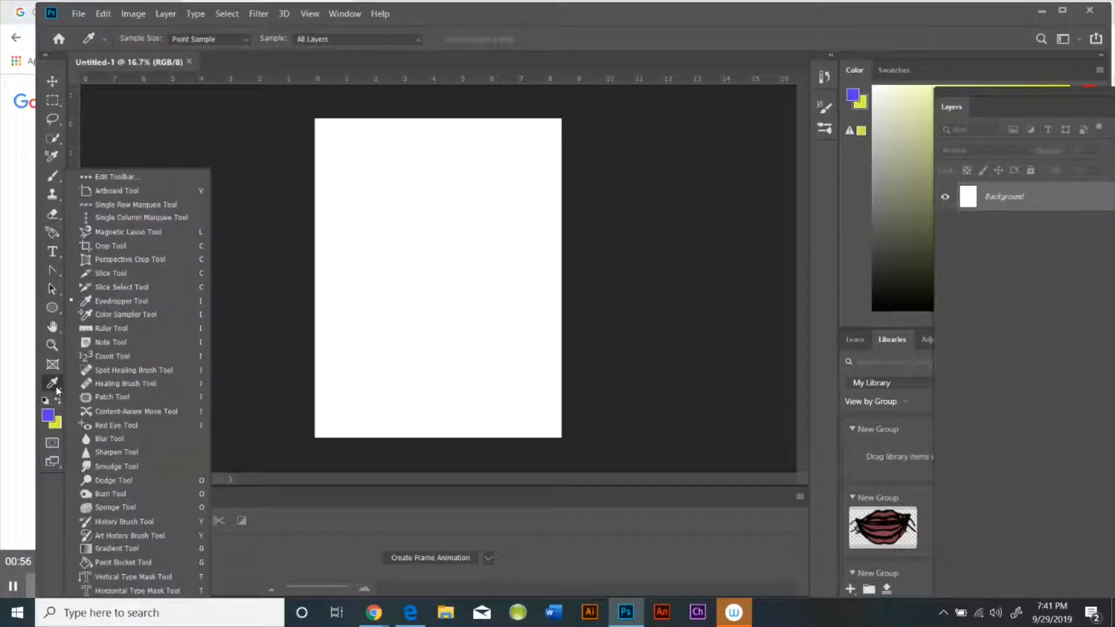
{"action": "left_click", "coordinate": [158, 552]}
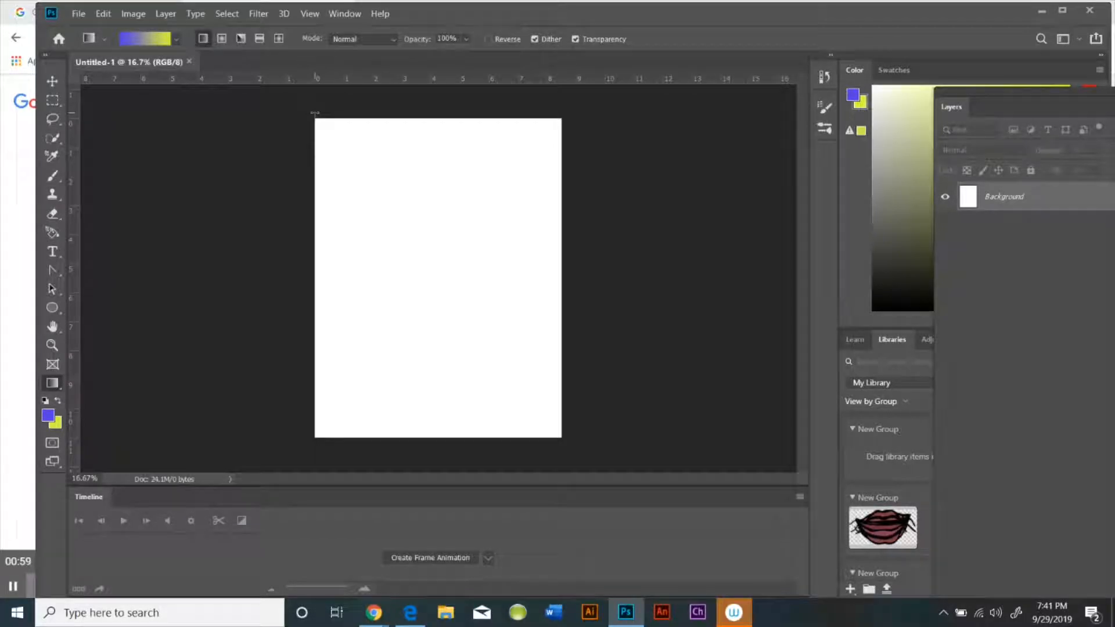
{"action": "left_click_drag", "start_coordinate": [316, 115], "coordinate": [574, 463]}
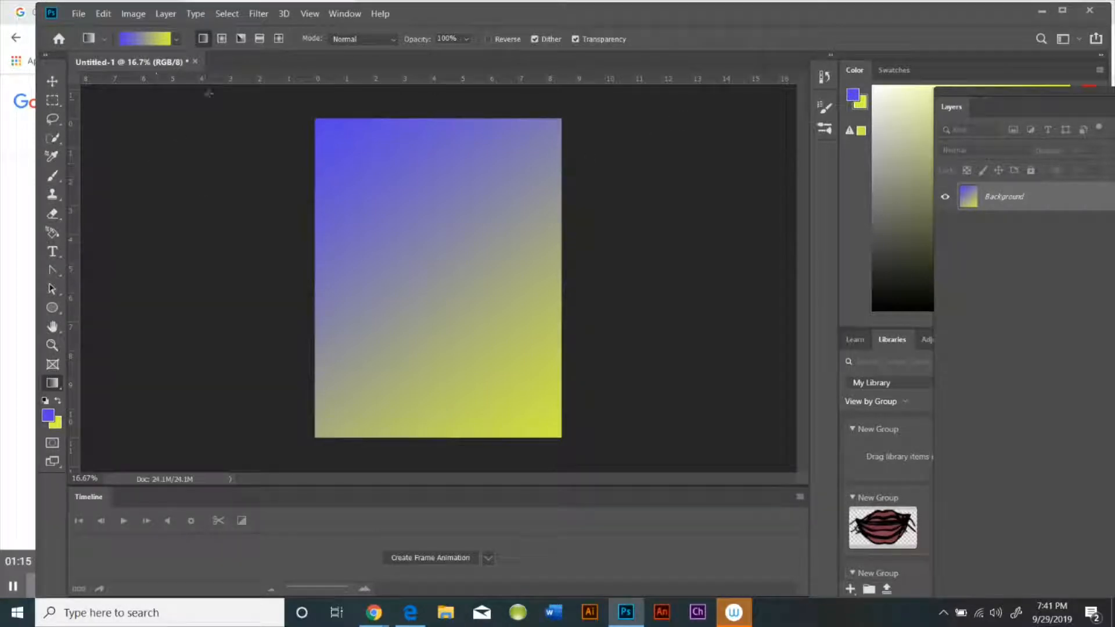
Add a new layer named Layer 1 above the gradient background, with Normal mode and 100% opacity
{"action": "left_click", "coordinate": [166, 14]}
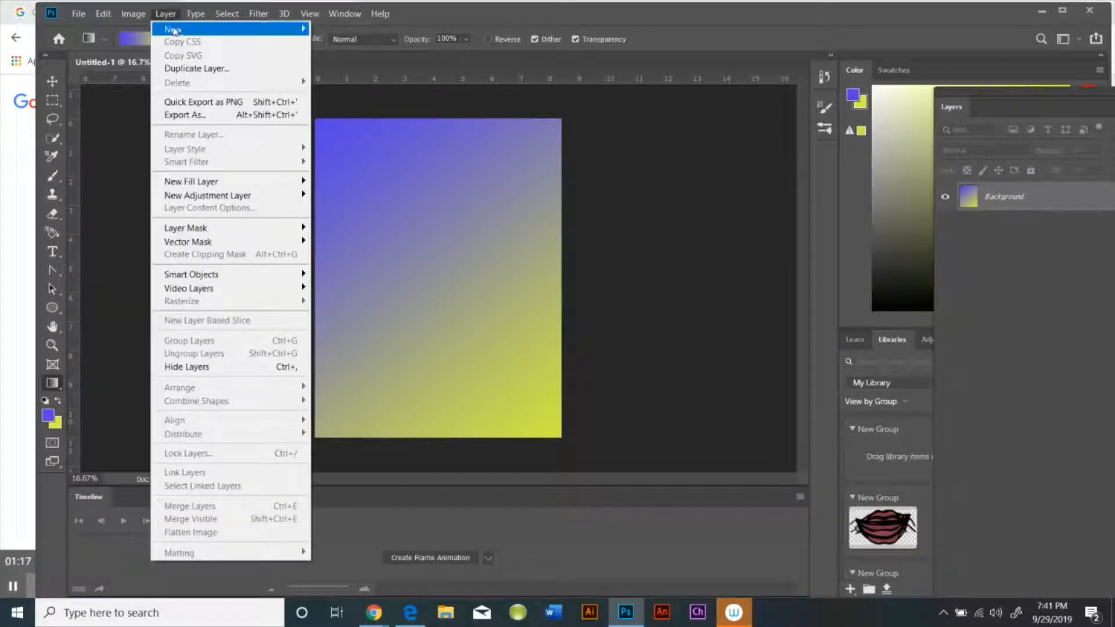
{"action": "mouse_move", "coordinate": [281, 30]}
{"action": "left_click", "coordinate": [343, 28]}
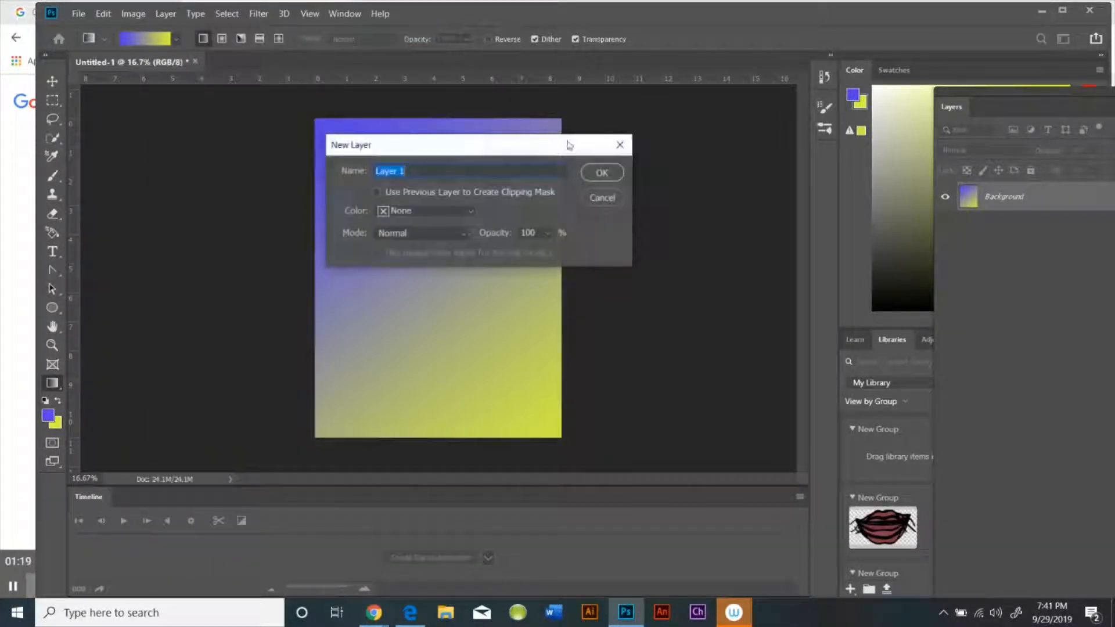
{"action": "left_click", "coordinate": [601, 172]}
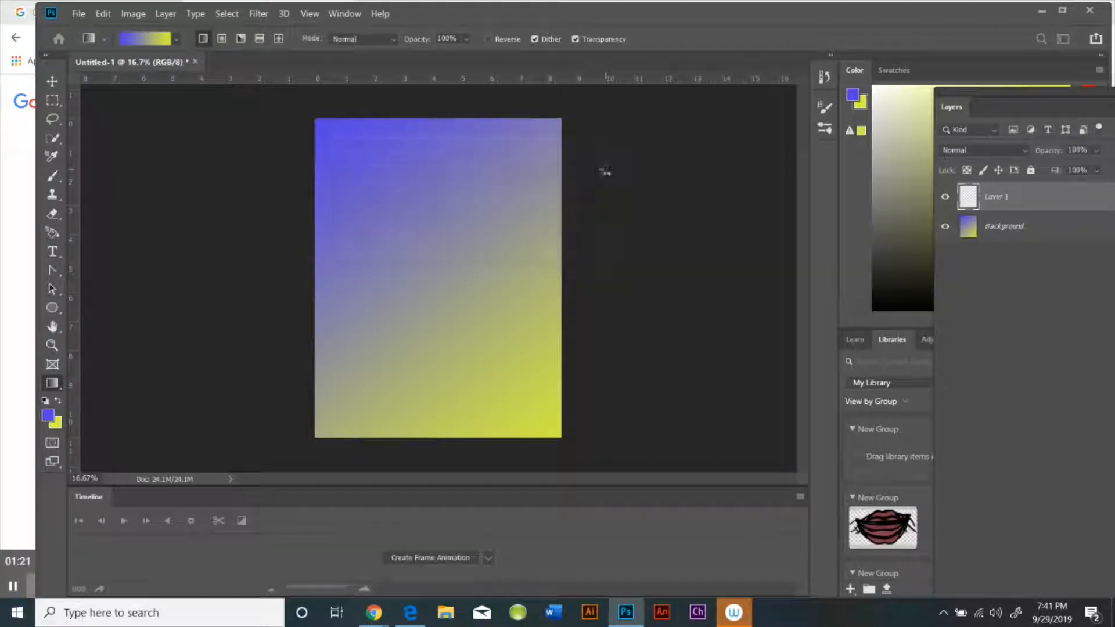
Fill Layer 1 with black at 100% opacity in Normal mode
{"action": "left_click", "coordinate": [1053, 228]}
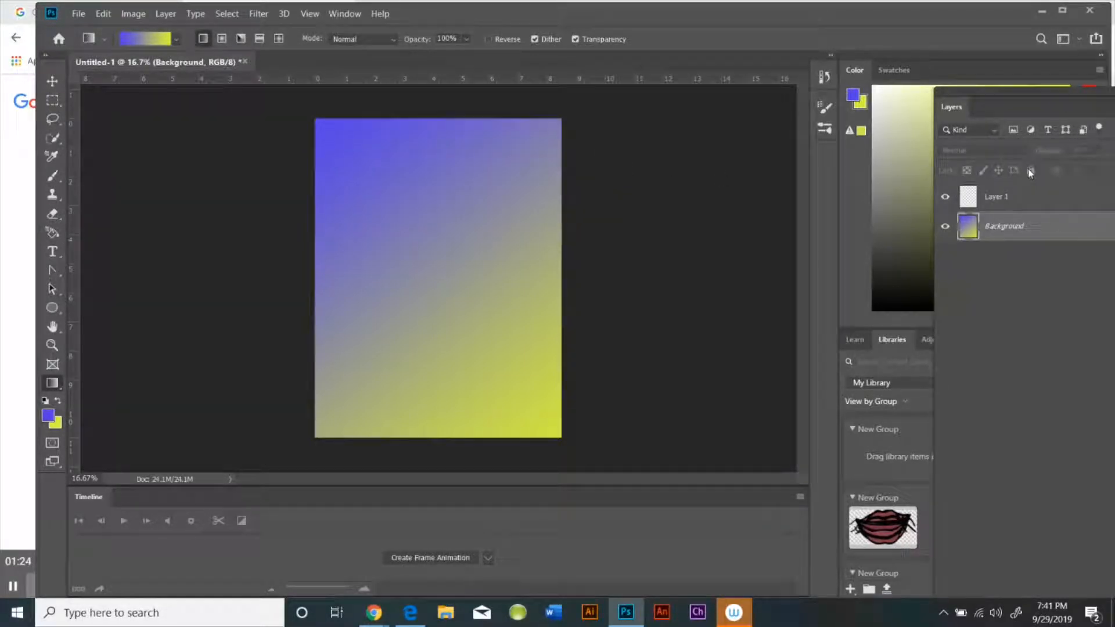
{"action": "left_click", "coordinate": [1020, 202]}
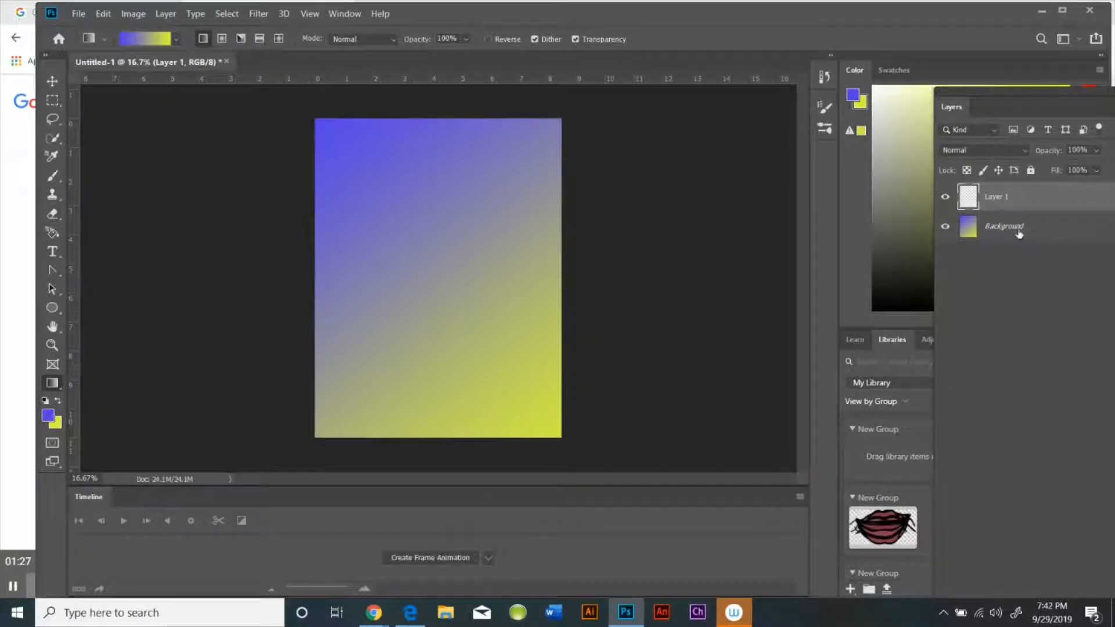
{"action": "left_click", "coordinate": [996, 230]}
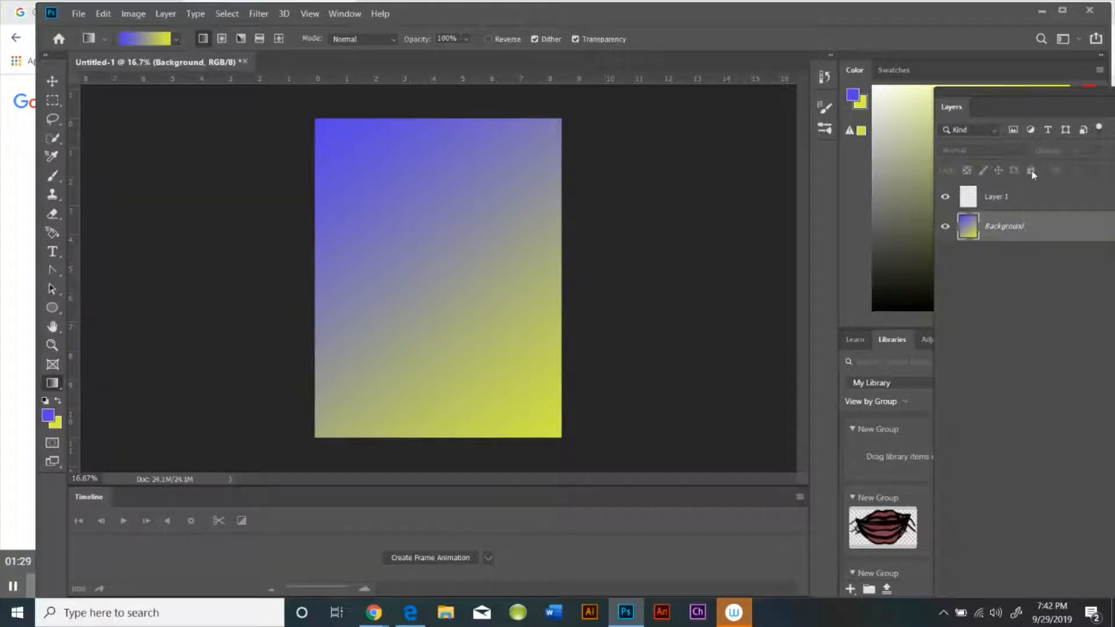
{"action": "left_click", "coordinate": [1021, 200]}
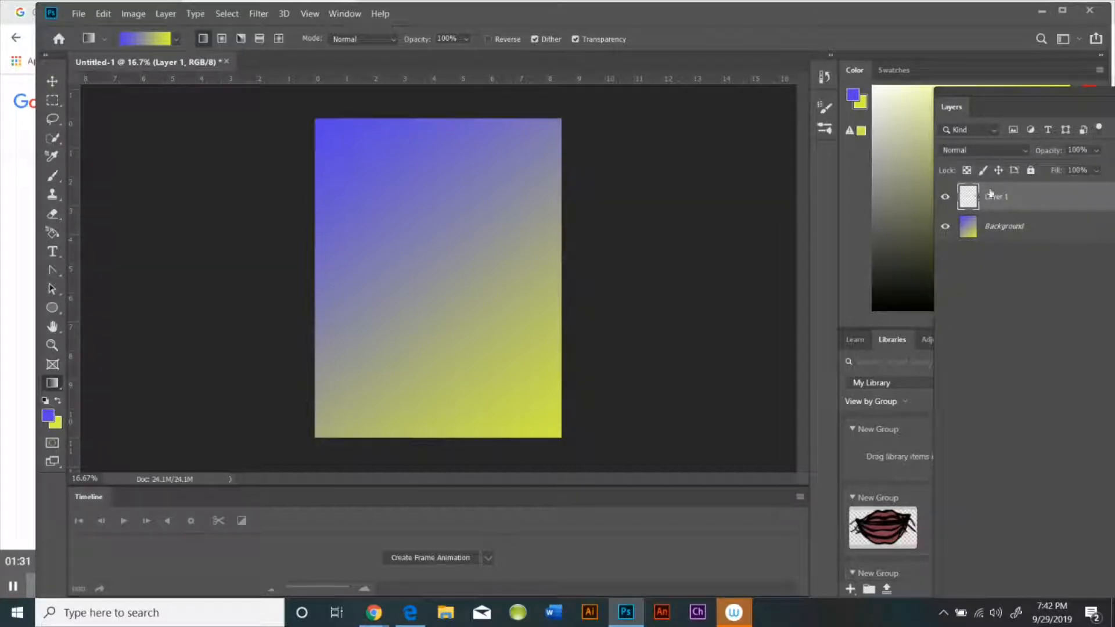
{"action": "left_click", "coordinate": [104, 14]}
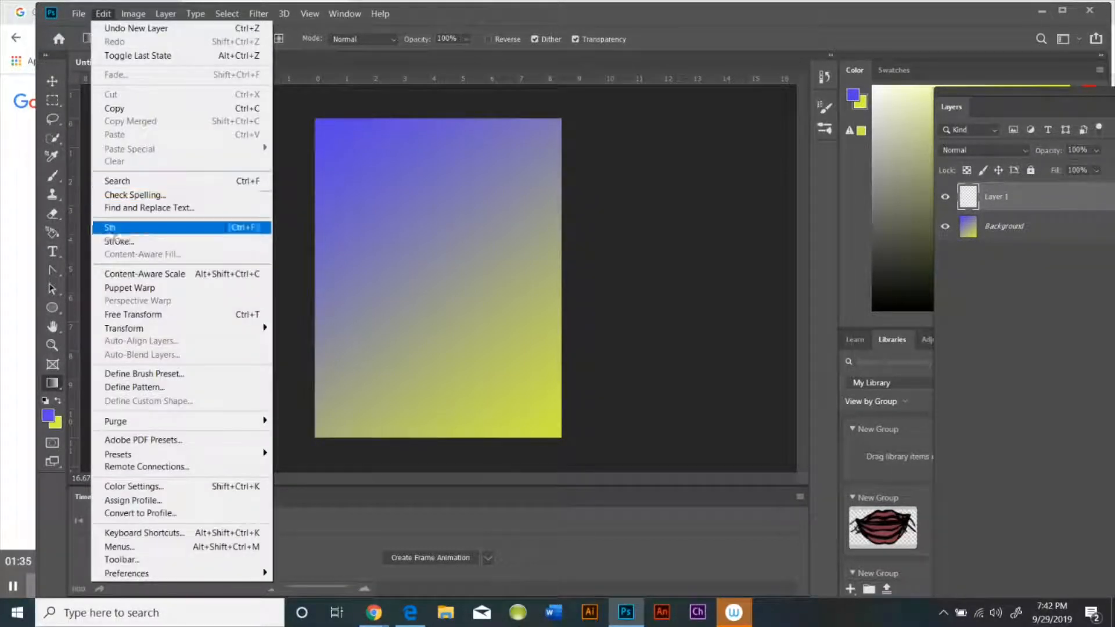
{"action": "left_click", "coordinate": [113, 227]}
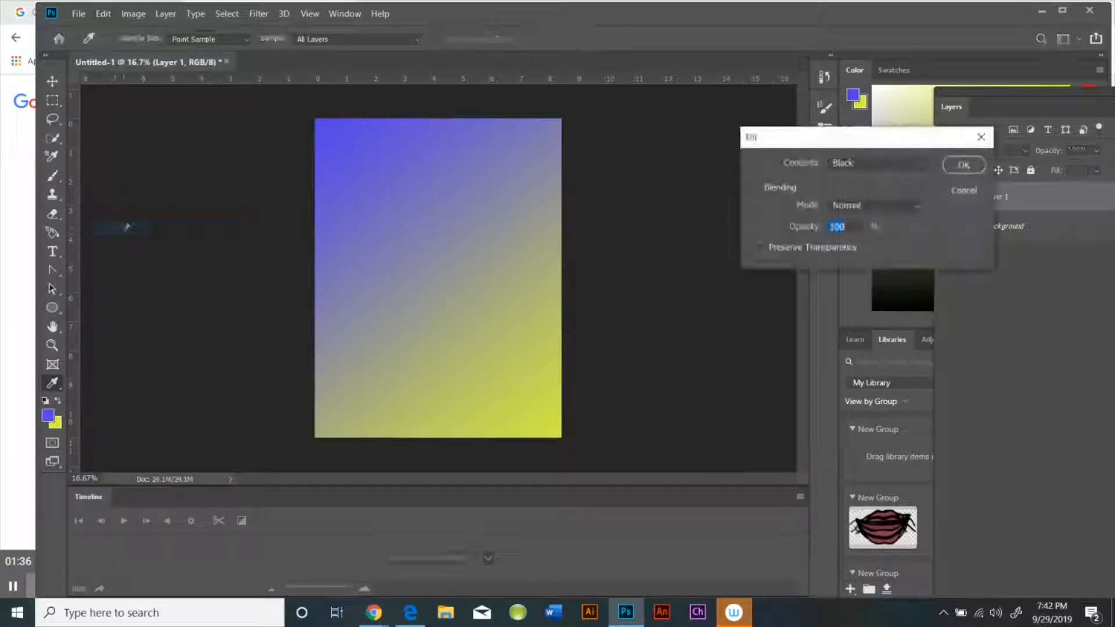
{"action": "left_click", "coordinate": [964, 165]}
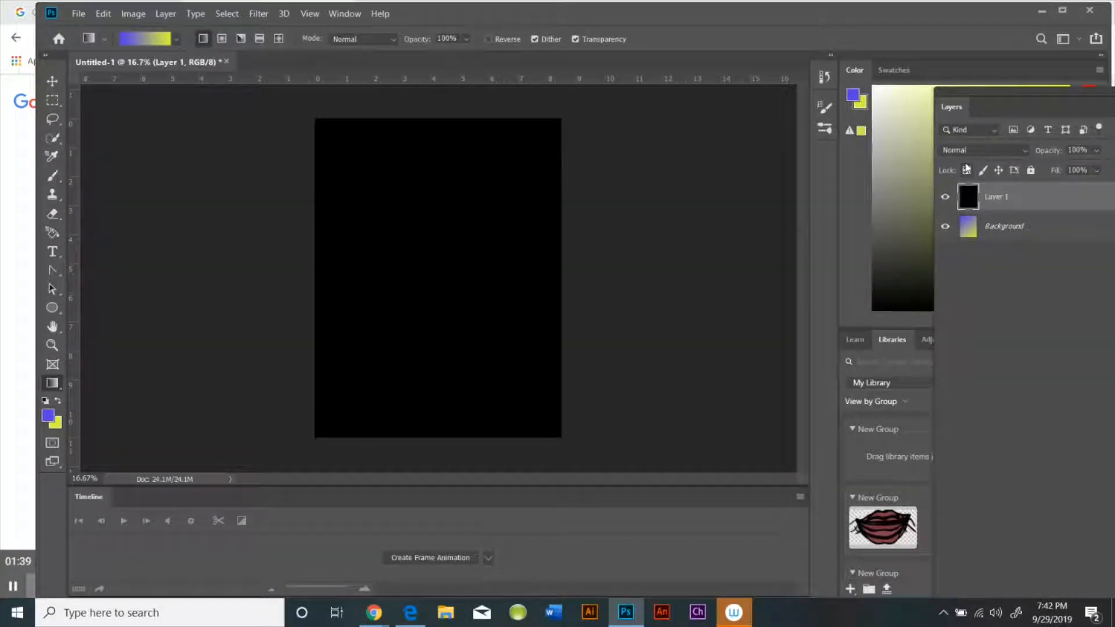
For the Eraser's Shape Dynamics, keep the size jitter control on Pen Pressure and set the minimum diameter to 7%
{"action": "left_click", "coordinate": [54, 217]}
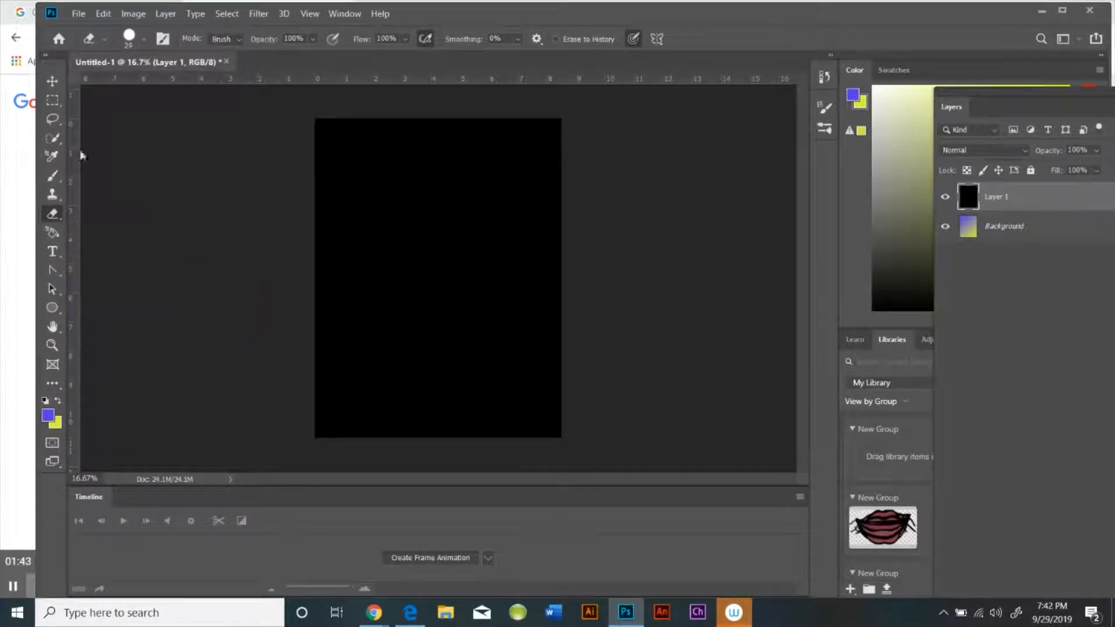
{"action": "left_click", "coordinate": [359, 16]}
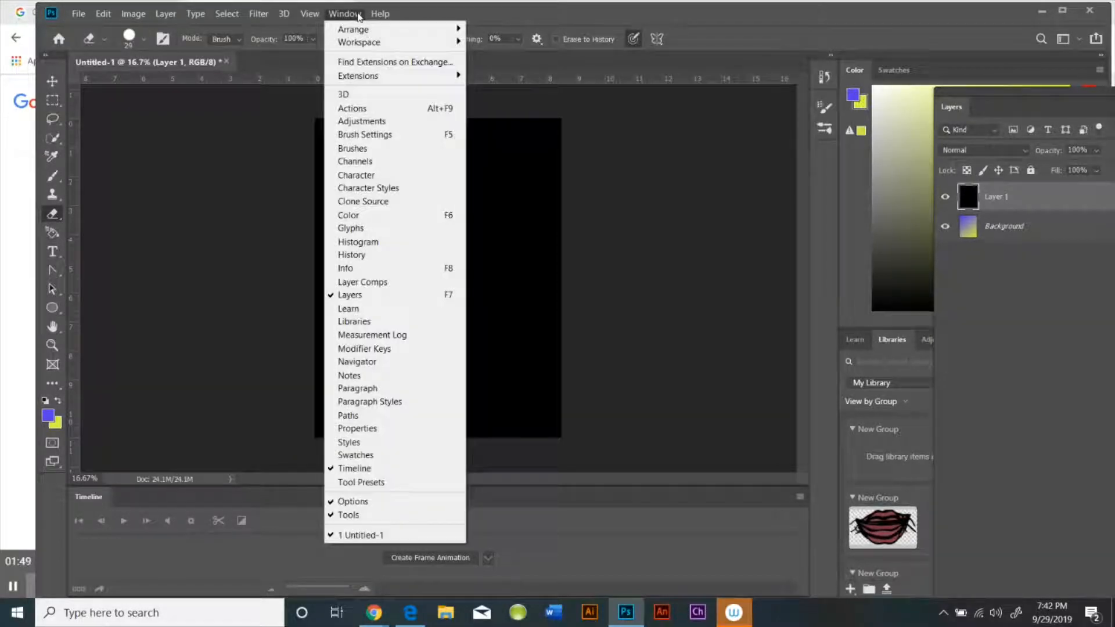
{"action": "left_click", "coordinate": [374, 149]}
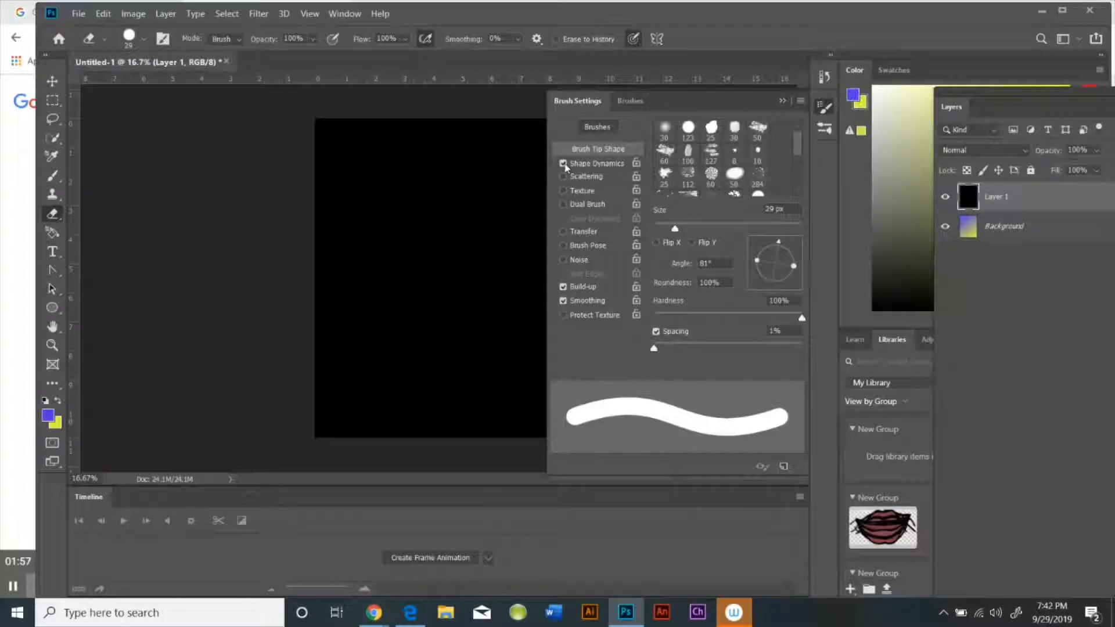
{"action": "left_click", "coordinate": [621, 164]}
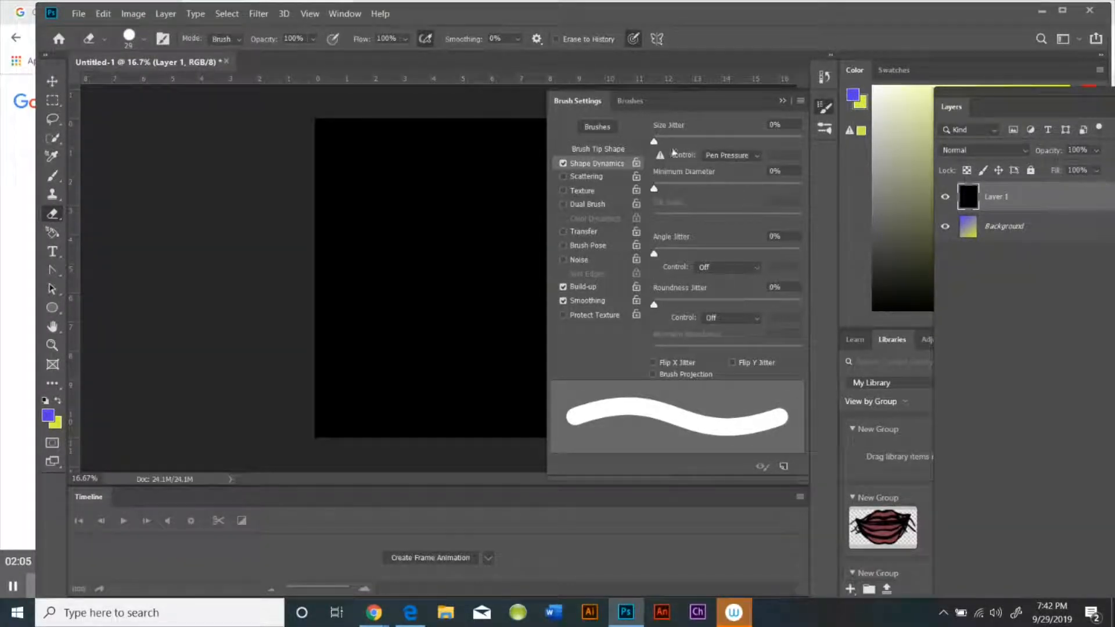
{"action": "left_click", "coordinate": [748, 156]}
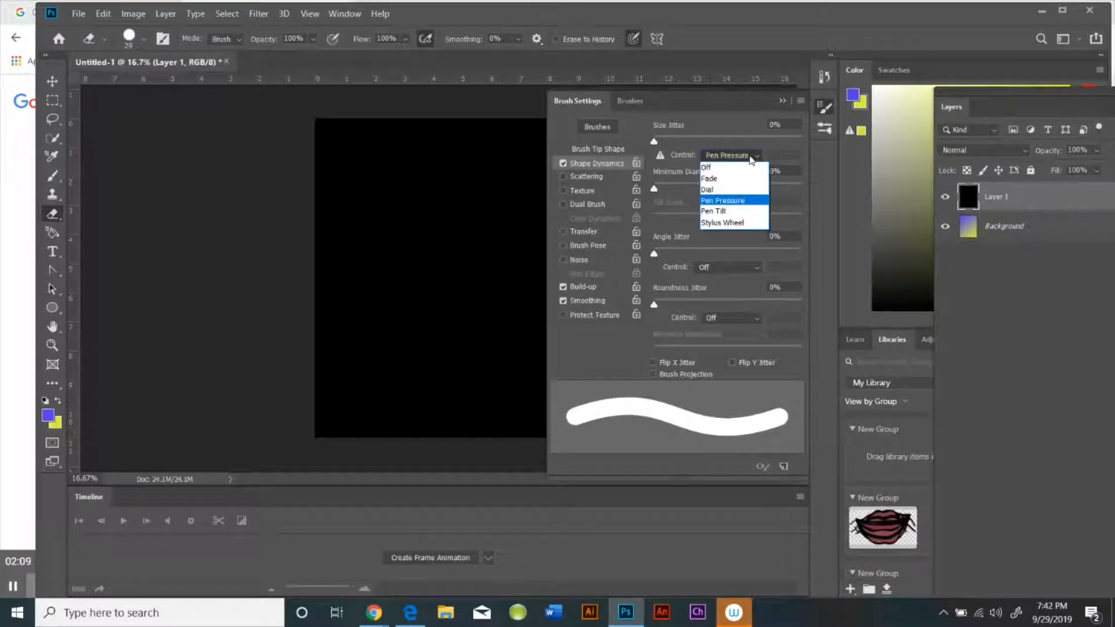
{"action": "left_click", "coordinate": [751, 160]}
{"action": "left_click_drag", "start_coordinate": [654, 189], "coordinate": [665, 189]}
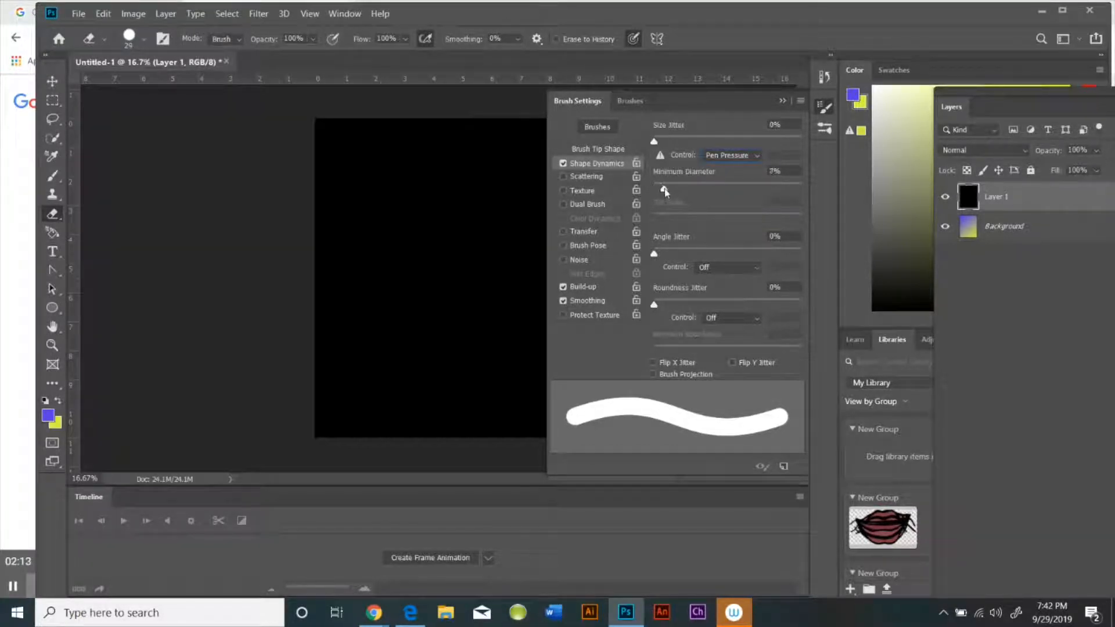
Set the eraser's angle and roundness jitter controls to Pen Pressure and raise both jitter amounts slightly
{"action": "left_click", "coordinate": [748, 267]}
{"action": "left_click", "coordinate": [724, 290]}
{"action": "left_click", "coordinate": [755, 318]}
{"action": "left_click", "coordinate": [723, 360]}
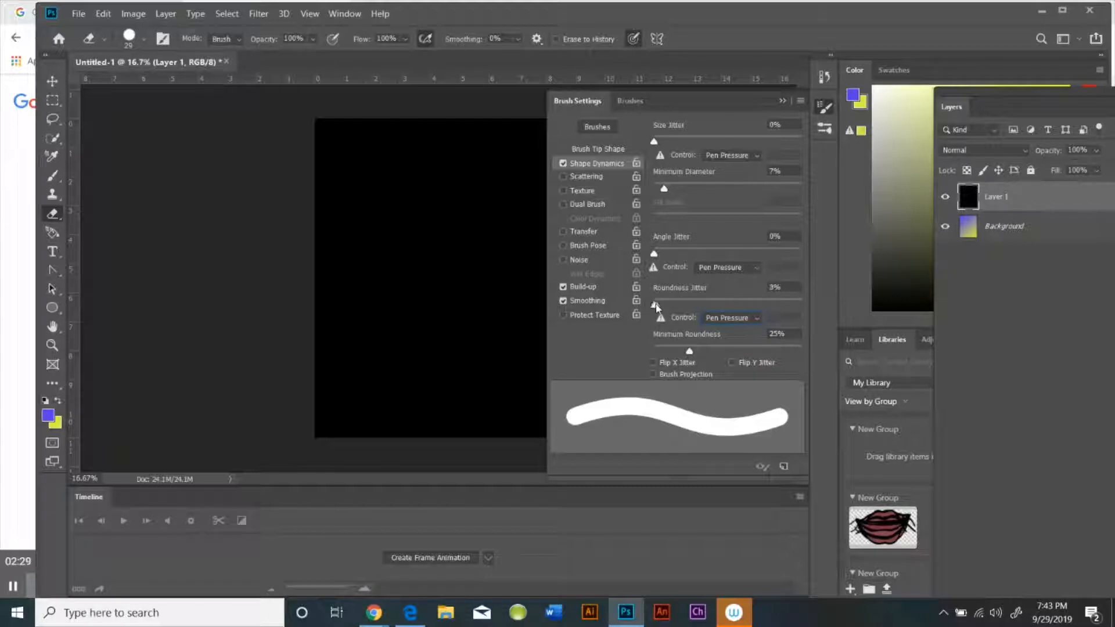
{"action": "left_click_drag", "start_coordinate": [653, 304], "coordinate": [666, 305]}
{"action": "left_click_drag", "start_coordinate": [655, 255], "coordinate": [679, 255]}
{"action": "left_click", "coordinate": [782, 100]}
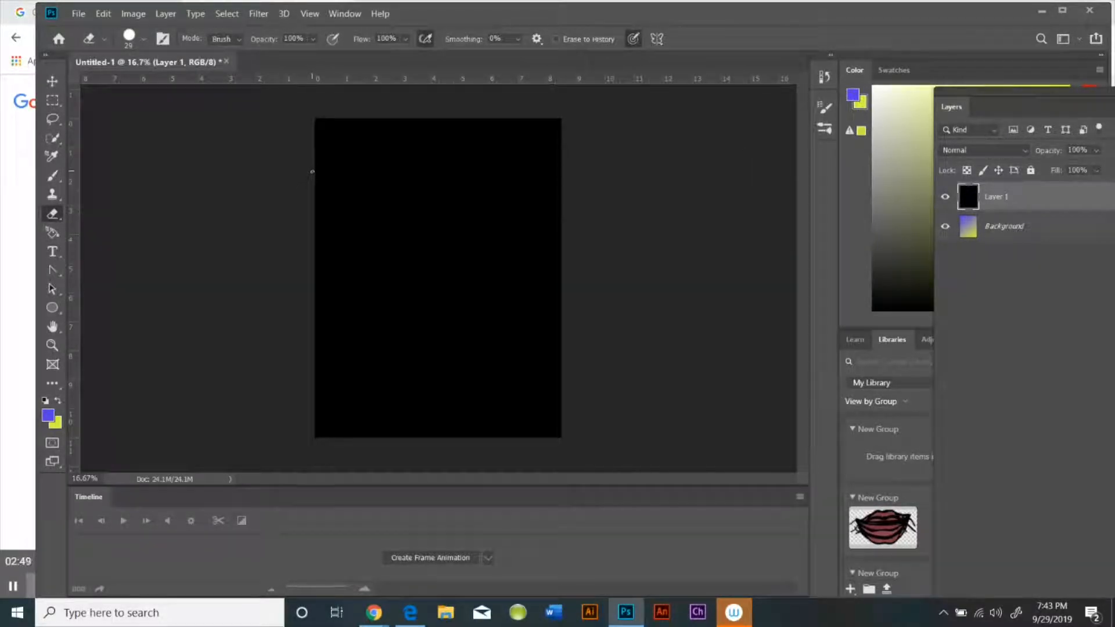
Erase two thin, roughly parallel wavy lines through the black layer, from the canvas's upper-left edge toward its middle
{"action": "left_click_drag", "start_coordinate": [338, 173], "coordinate": [452, 240]}
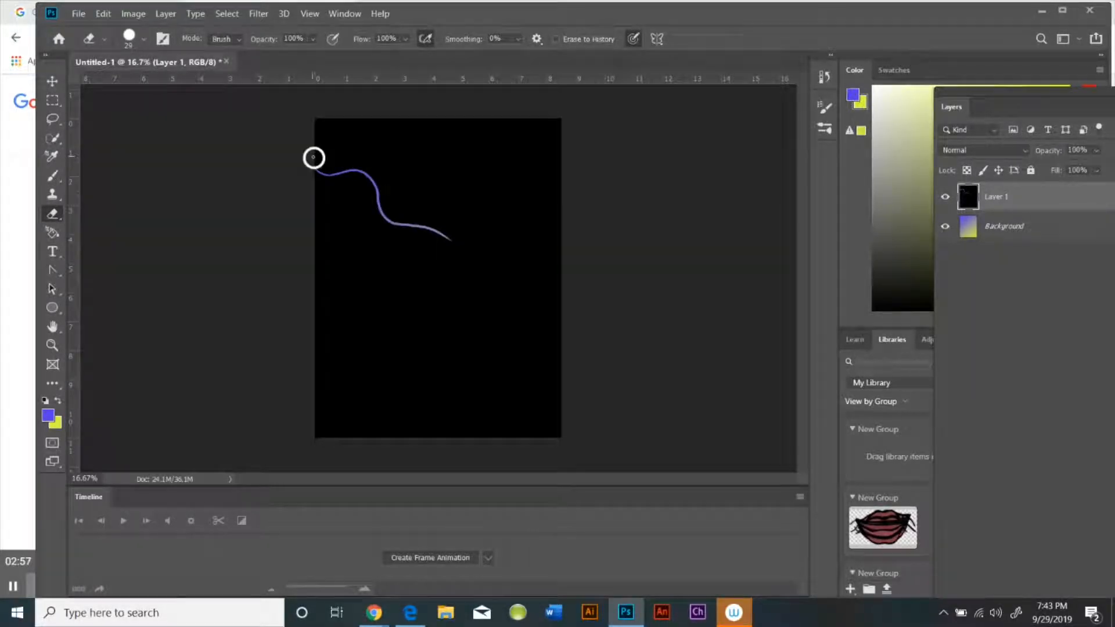
{"action": "mouse_move", "coordinate": [315, 158]}
{"action": "left_mouse_down"}
{"action": "mouse_move", "coordinate": [384, 169]}
{"action": "mouse_move", "coordinate": [407, 207]}
{"action": "mouse_move", "coordinate": [484, 245]}
{"action": "left_mouse_up"}
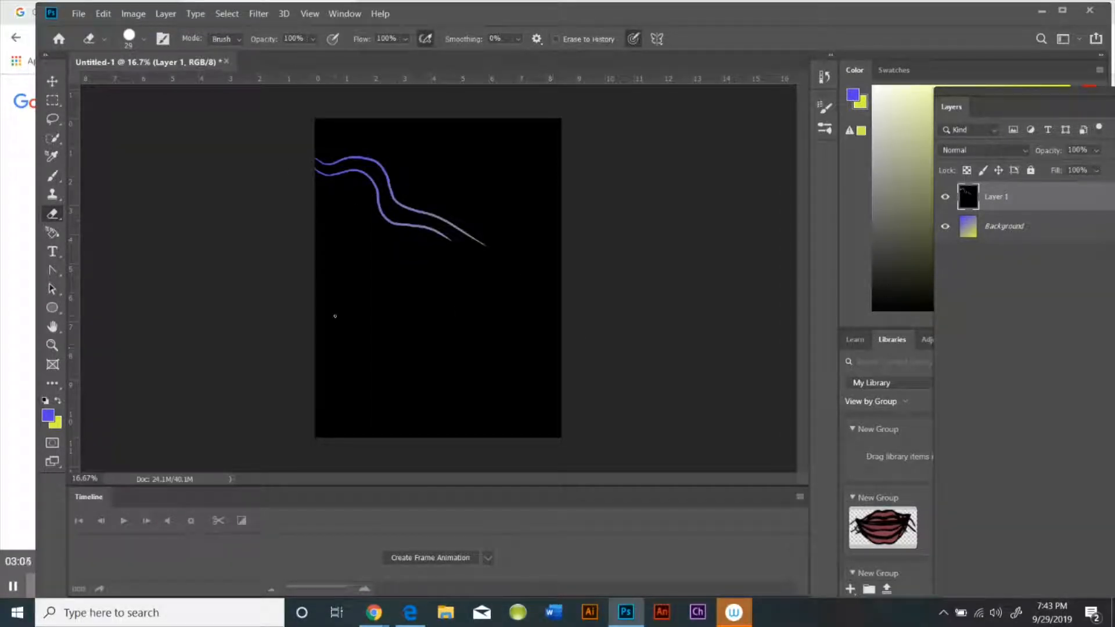
Enlarge the eraser to 56 px and erase a thicker, longer wavy line just above the two existing ones
{"action": "left_click", "coordinate": [144, 38]}
{"action": "left_click_drag", "start_coordinate": [137, 85], "coordinate": [146, 86]}
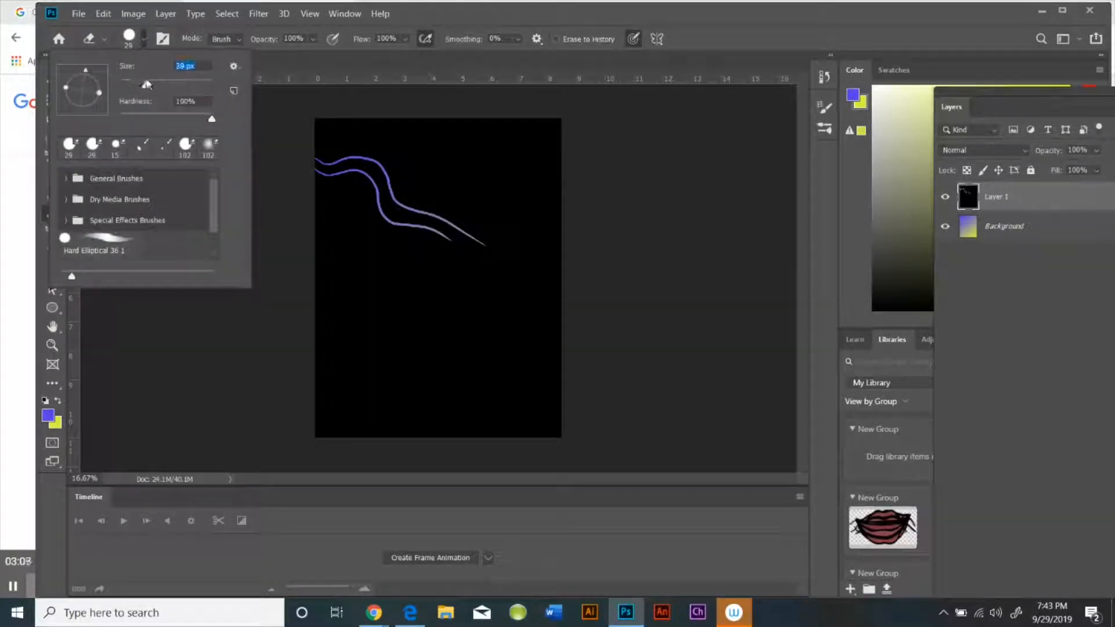
{"action": "left_click", "coordinate": [676, 104]}
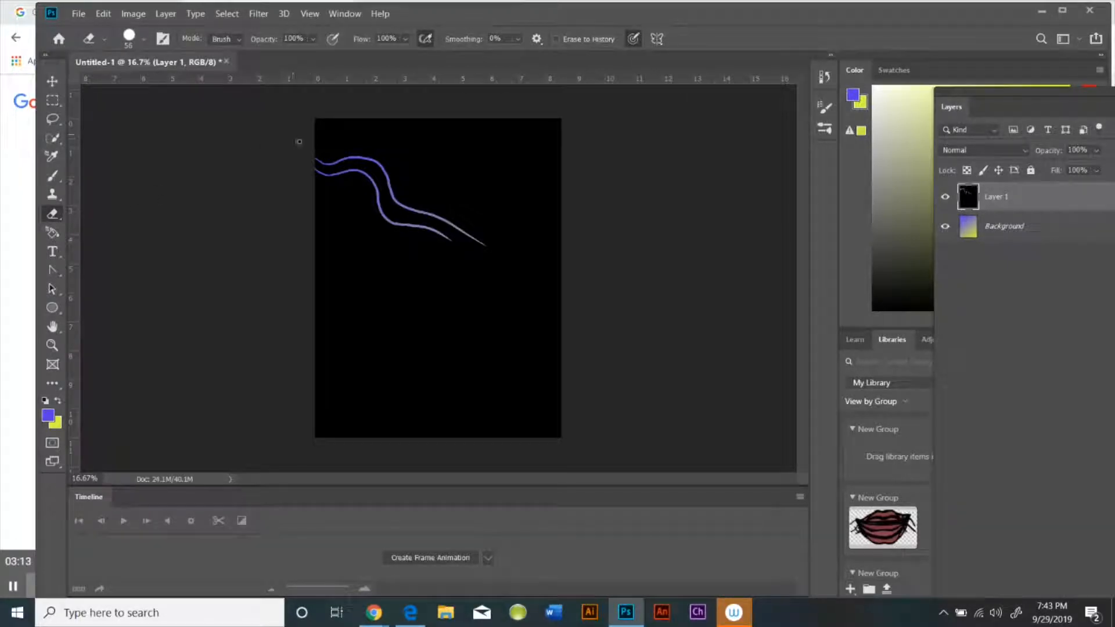
{"action": "mouse_move", "coordinate": [317, 148]}
{"action": "left_mouse_down"}
{"action": "mouse_move", "coordinate": [363, 141]}
{"action": "mouse_move", "coordinate": [392, 154]}
{"action": "mouse_move", "coordinate": [406, 188]}
{"action": "mouse_move", "coordinate": [542, 253]}
{"action": "left_mouse_up"}
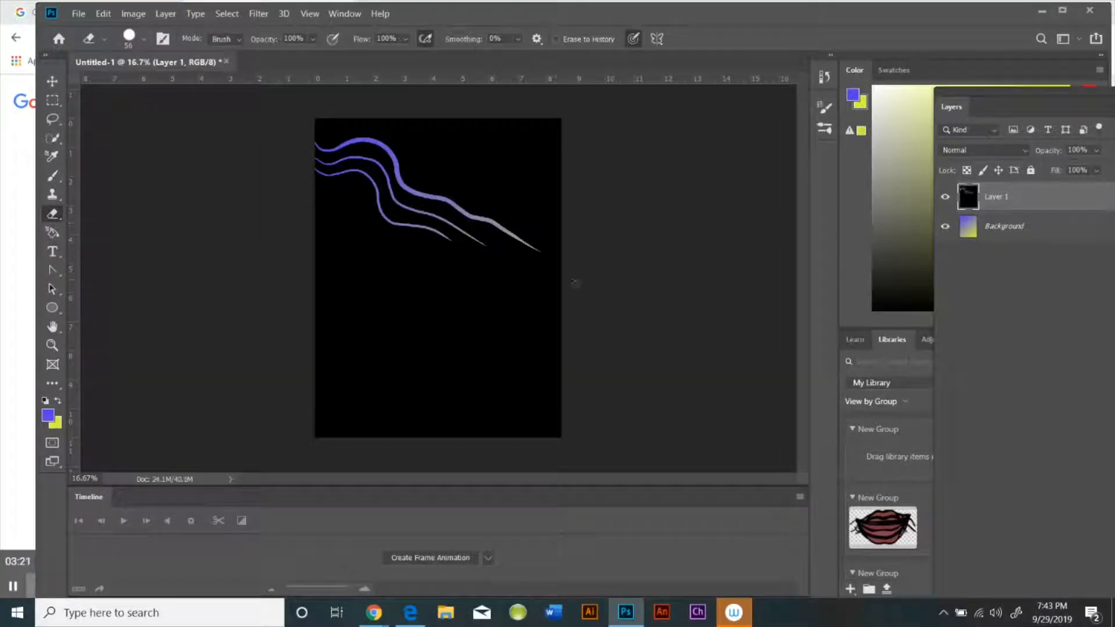
Erase a spiral at the canvas's left edge, a large spiral at the upper edge, and curved and zigzag lines in both upper corners
{"action": "mouse_move", "coordinate": [315, 258]}
{"action": "left_mouse_down"}
{"action": "mouse_move", "coordinate": [338, 234]}
{"action": "mouse_move", "coordinate": [380, 250]}
{"action": "mouse_move", "coordinate": [343, 271]}
{"action": "mouse_move", "coordinate": [360, 254]}
{"action": "mouse_move", "coordinate": [349, 259]}
{"action": "mouse_move", "coordinate": [357, 267]}
{"action": "left_mouse_up"}
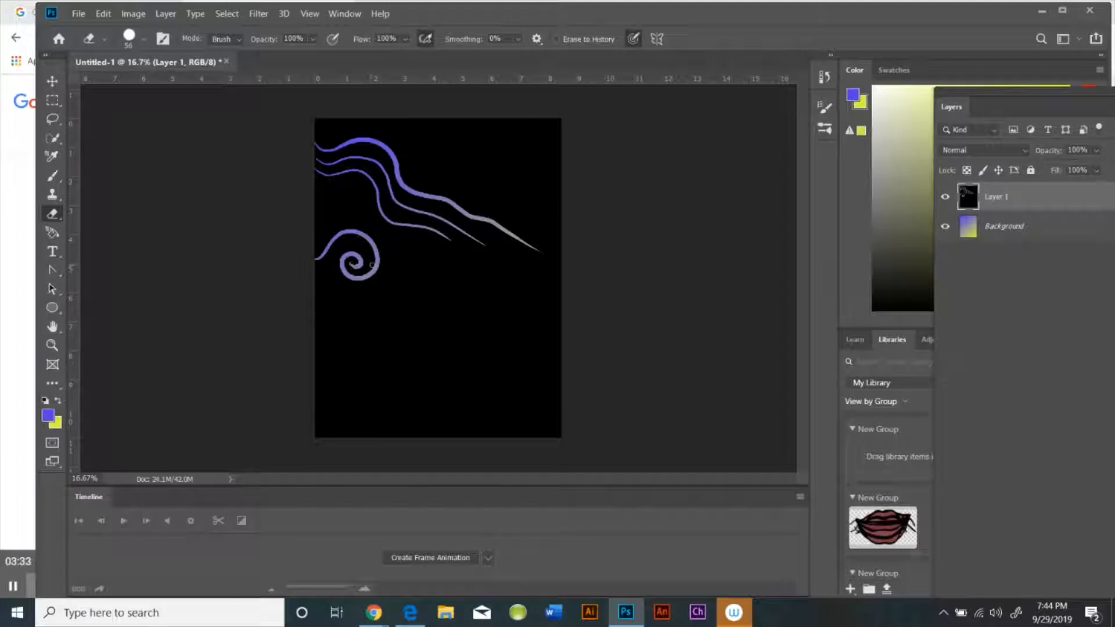
{"action": "mouse_move", "coordinate": [418, 119]}
{"action": "left_mouse_down"}
{"action": "mouse_move", "coordinate": [428, 169]}
{"action": "mouse_move", "coordinate": [457, 170]}
{"action": "mouse_move", "coordinate": [479, 147]}
{"action": "mouse_move", "coordinate": [477, 122]}
{"action": "mouse_move", "coordinate": [437, 118]}
{"action": "mouse_move", "coordinate": [438, 143]}
{"action": "mouse_move", "coordinate": [461, 136]}
{"action": "mouse_move", "coordinate": [457, 115]}
{"action": "mouse_move", "coordinate": [450, 135]}
{"action": "mouse_move", "coordinate": [445, 118]}
{"action": "mouse_move", "coordinate": [498, 137]}
{"action": "mouse_move", "coordinate": [499, 158]}
{"action": "mouse_move", "coordinate": [472, 184]}
{"action": "mouse_move", "coordinate": [425, 185]}
{"action": "mouse_move", "coordinate": [401, 163]}
{"action": "mouse_move", "coordinate": [405, 116]}
{"action": "left_mouse_up"}
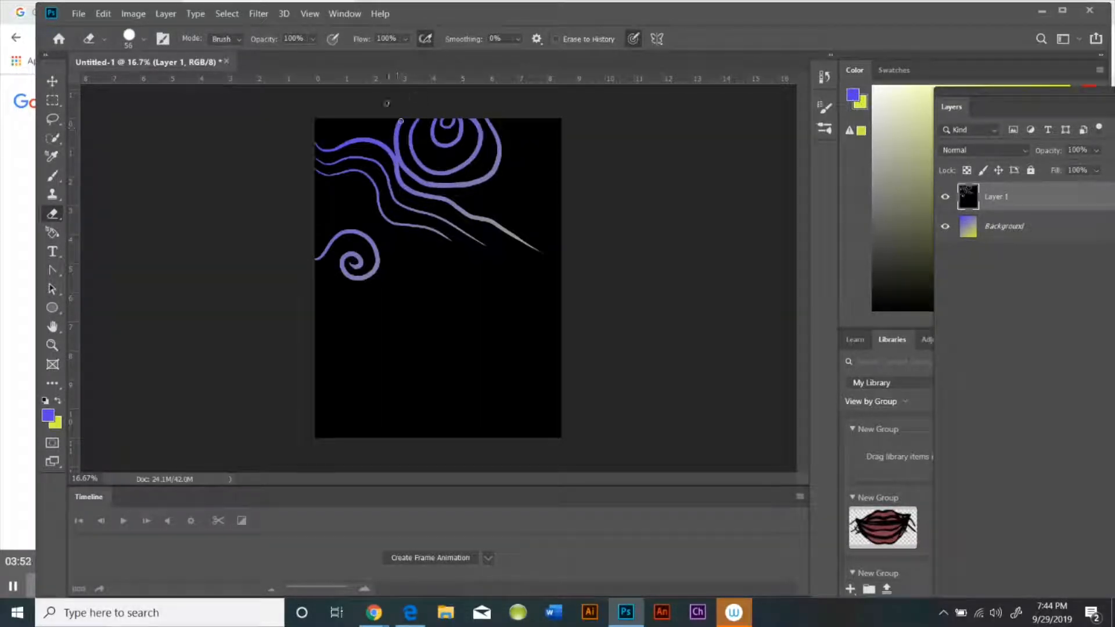
{"action": "mouse_move", "coordinate": [330, 123]}
{"action": "left_mouse_down"}
{"action": "mouse_move", "coordinate": [384, 129]}
{"action": "mouse_move", "coordinate": [390, 119]}
{"action": "left_mouse_up"}
{"action": "mouse_move", "coordinate": [500, 116]}
{"action": "left_mouse_down"}
{"action": "mouse_move", "coordinate": [522, 166]}
{"action": "mouse_move", "coordinate": [561, 144]}
{"action": "mouse_move", "coordinate": [530, 141]}
{"action": "mouse_move", "coordinate": [559, 127]}
{"action": "left_mouse_up"}
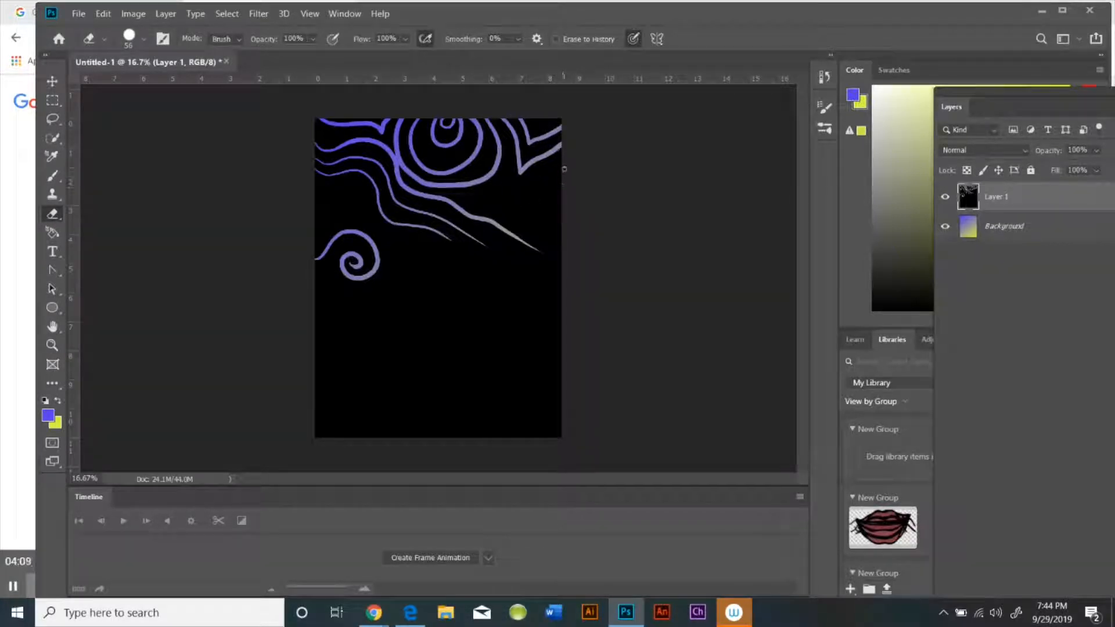
Erase a curl, a heart-shaped loop with a filled-in junction above it, and a teardrop loop along the canvas's upper-right edge
{"action": "mouse_move", "coordinate": [564, 162]}
{"action": "left_mouse_down"}
{"action": "mouse_move", "coordinate": [527, 196]}
{"action": "mouse_move", "coordinate": [542, 224]}
{"action": "mouse_move", "coordinate": [567, 215]}
{"action": "mouse_move", "coordinate": [567, 195]}
{"action": "mouse_move", "coordinate": [547, 192]}
{"action": "mouse_move", "coordinate": [546, 211]}
{"action": "mouse_move", "coordinate": [572, 209]}
{"action": "left_mouse_up"}
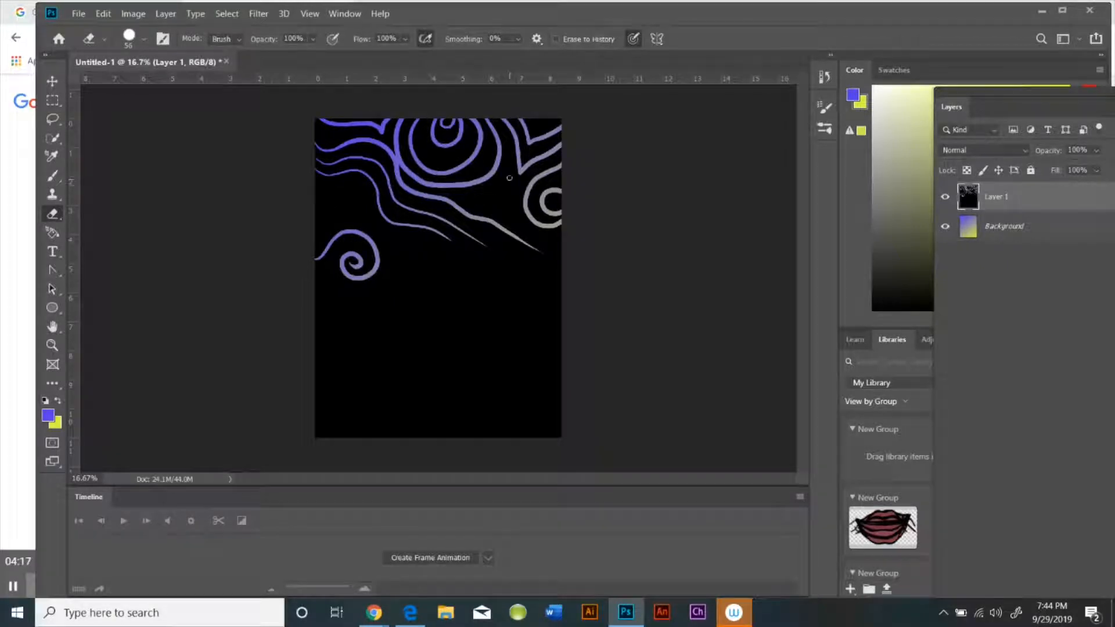
{"action": "mouse_move", "coordinate": [514, 175]}
{"action": "left_mouse_down"}
{"action": "mouse_move", "coordinate": [492, 185]}
{"action": "mouse_move", "coordinate": [499, 208]}
{"action": "mouse_move", "coordinate": [523, 178]}
{"action": "mouse_move", "coordinate": [512, 127]}
{"action": "left_mouse_up"}
{"action": "mouse_move", "coordinate": [533, 163]}
{"action": "left_mouse_down"}
{"action": "mouse_move", "coordinate": [562, 150]}
{"action": "mouse_move", "coordinate": [520, 185]}
{"action": "mouse_move", "coordinate": [555, 156]}
{"action": "left_mouse_up"}
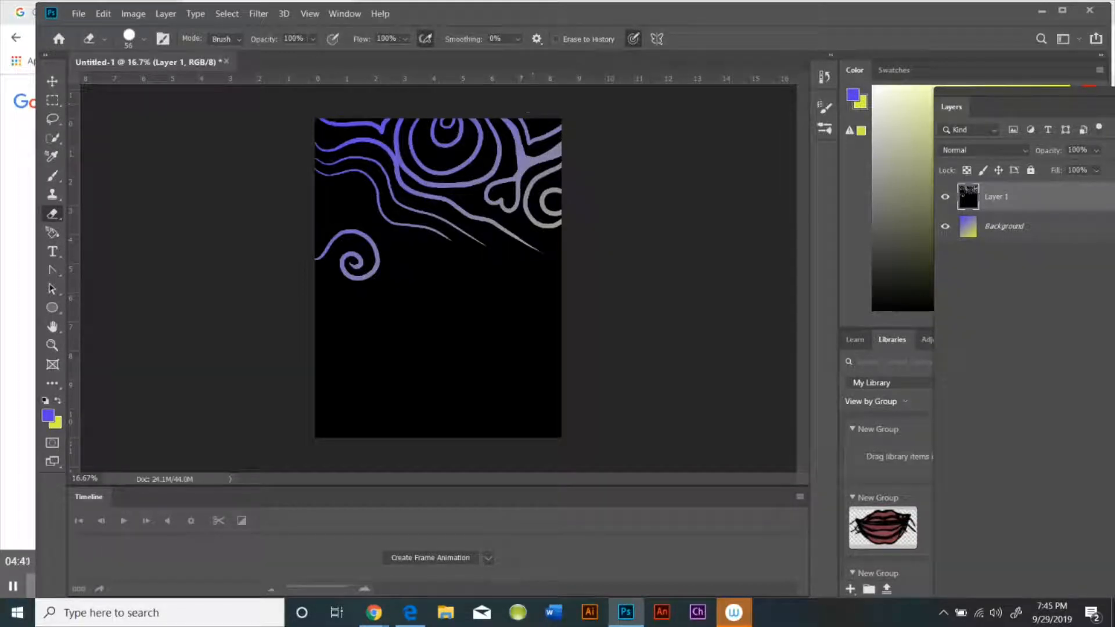
{"action": "mouse_move", "coordinate": [514, 132]}
{"action": "left_mouse_down"}
{"action": "mouse_move", "coordinate": [511, 179]}
{"action": "mouse_move", "coordinate": [499, 118]}
{"action": "mouse_move", "coordinate": [516, 149]}
{"action": "left_mouse_up"}
{"action": "mouse_move", "coordinate": [555, 238]}
{"action": "left_mouse_down"}
{"action": "mouse_move", "coordinate": [568, 315]}
{"action": "mouse_move", "coordinate": [558, 260]}
{"action": "left_mouse_up"}
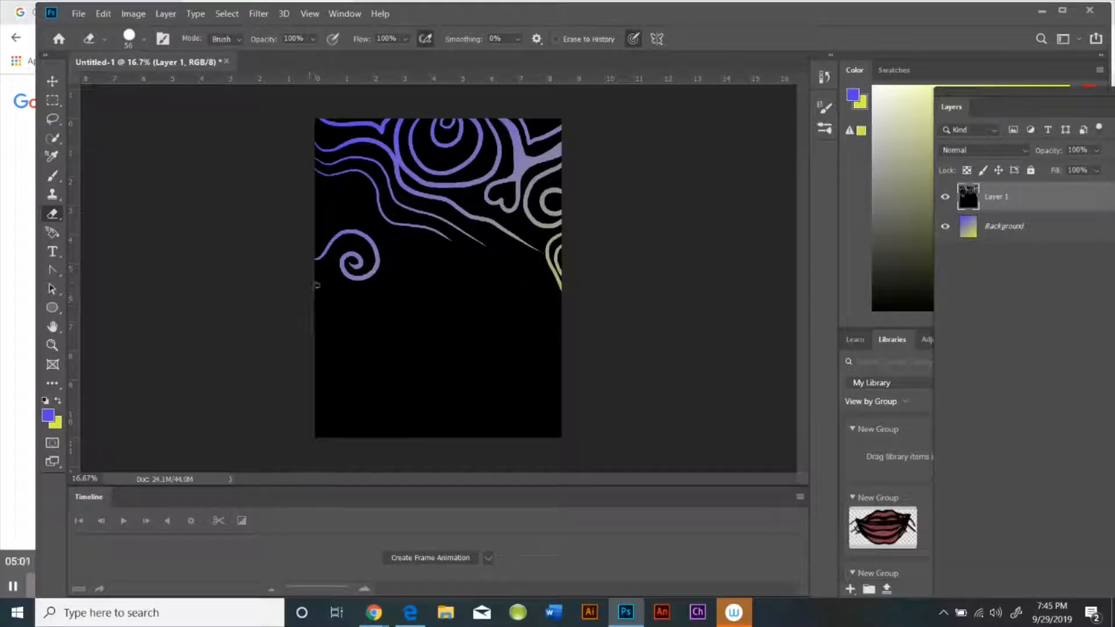
Erase two long, roughly parallel wavy lines below the small spiral, running from the canvas's left edge down to its right edge
{"action": "mouse_move", "coordinate": [313, 279]}
{"action": "left_mouse_down"}
{"action": "mouse_move", "coordinate": [366, 307]}
{"action": "mouse_move", "coordinate": [392, 293]}
{"action": "mouse_move", "coordinate": [494, 356]}
{"action": "mouse_move", "coordinate": [563, 363]}
{"action": "left_mouse_up"}
{"action": "mouse_move", "coordinate": [316, 300]}
{"action": "left_mouse_down"}
{"action": "mouse_move", "coordinate": [361, 328]}
{"action": "mouse_move", "coordinate": [405, 316]}
{"action": "mouse_move", "coordinate": [481, 376]}
{"action": "mouse_move", "coordinate": [508, 380]}
{"action": "mouse_move", "coordinate": [597, 436]}
{"action": "left_mouse_up"}
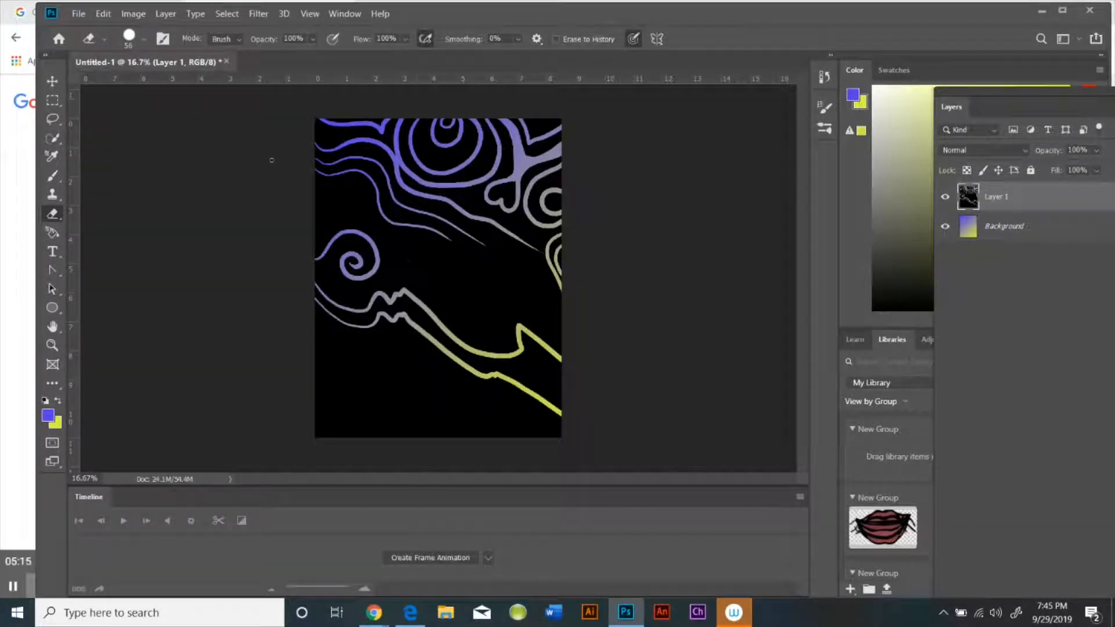
Enlarge the eraser to about 100 px and erase a thicker wavy line beneath the two long ones, toward the canvas's lower right
{"action": "left_click", "coordinate": [143, 38]}
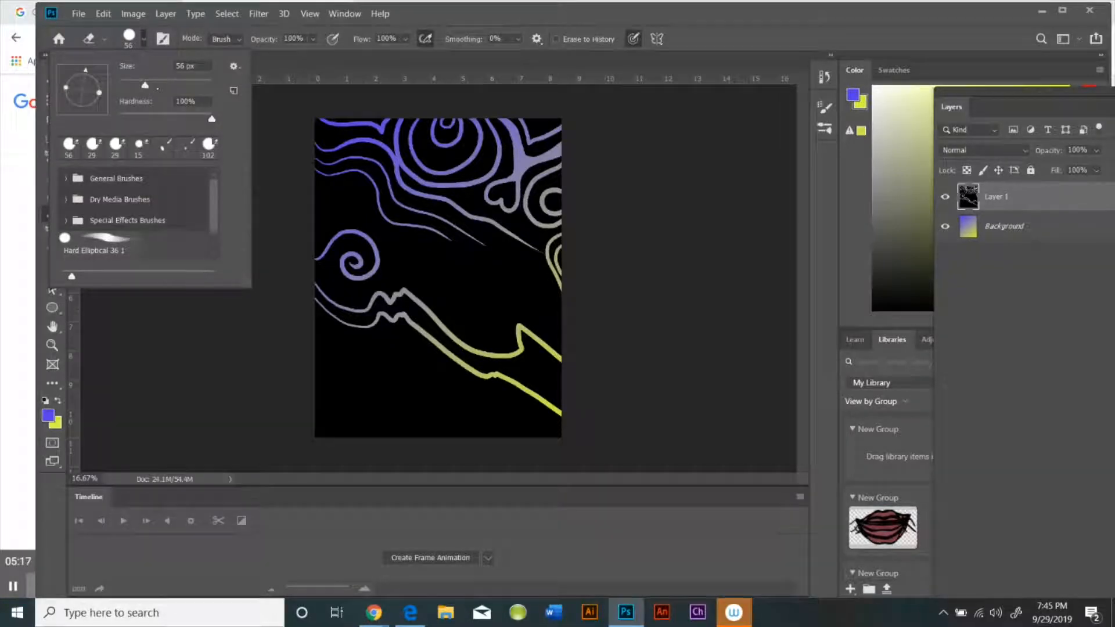
{"action": "left_click", "coordinate": [165, 81]}
{"action": "left_click", "coordinate": [201, 334]}
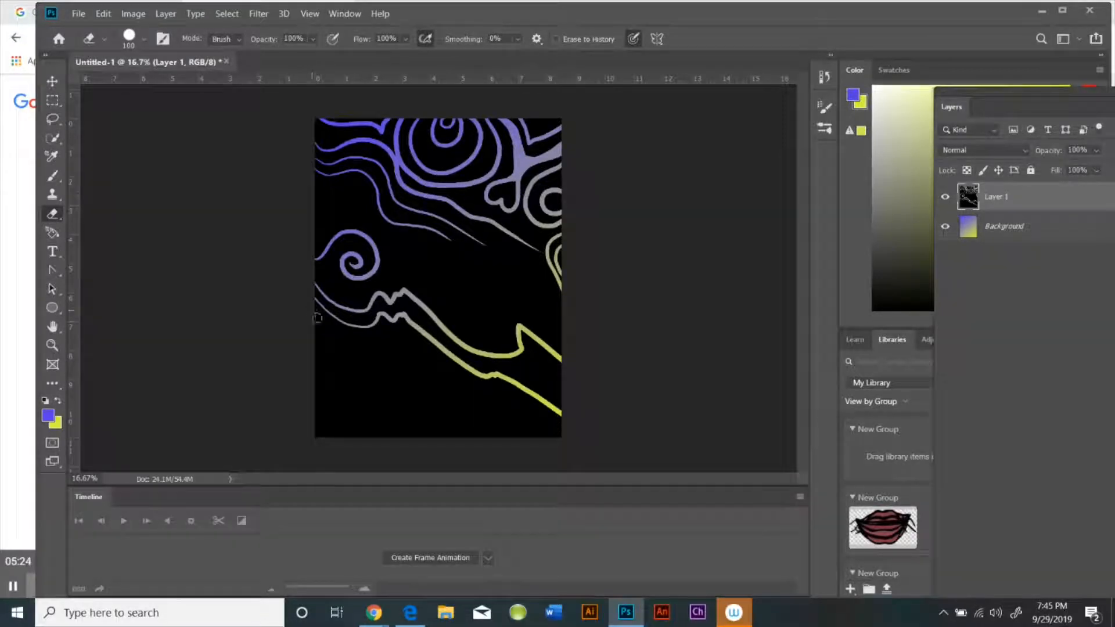
{"action": "mouse_move", "coordinate": [318, 318]}
{"action": "left_mouse_down"}
{"action": "mouse_move", "coordinate": [354, 347]}
{"action": "mouse_move", "coordinate": [379, 342]}
{"action": "mouse_move", "coordinate": [495, 405]}
{"action": "left_mouse_up"}
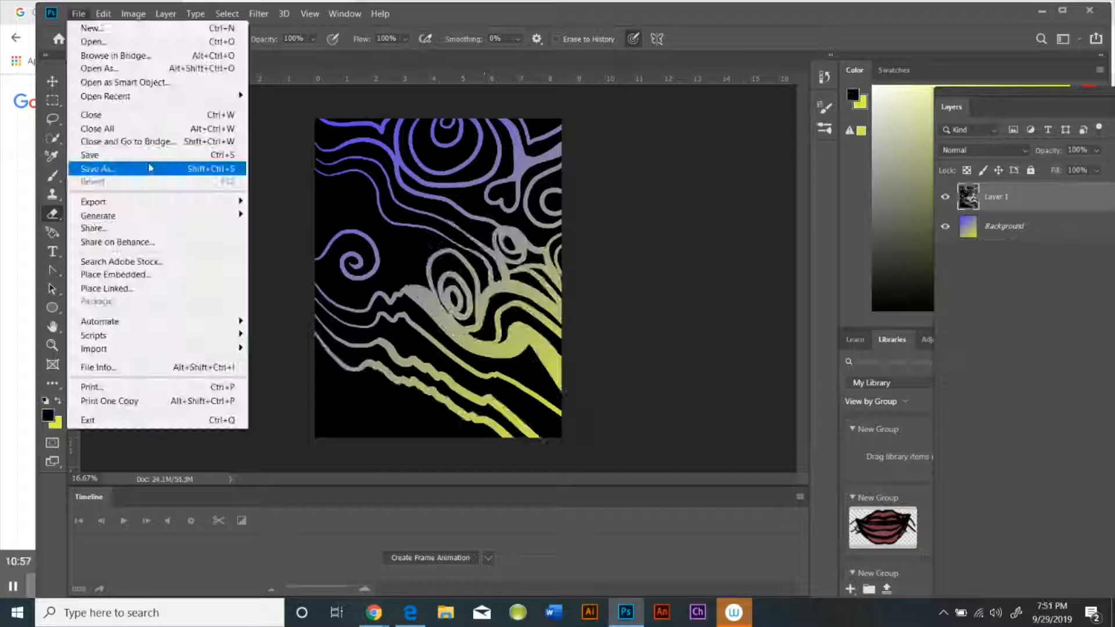
Save a JPEG copy of the artwork in Downloads as "pen tool experiment 1" at maximum quality 12
{"action": "key", "text": "Return"}
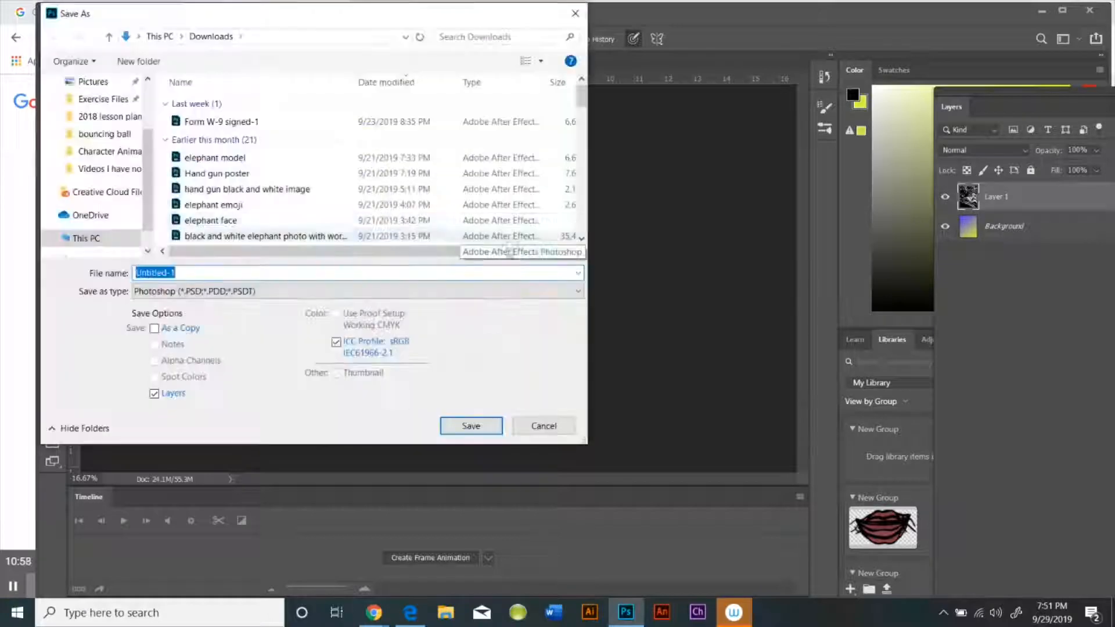
{"action": "left_click", "coordinate": [349, 291]}
{"action": "left_click", "coordinate": [218, 406]}
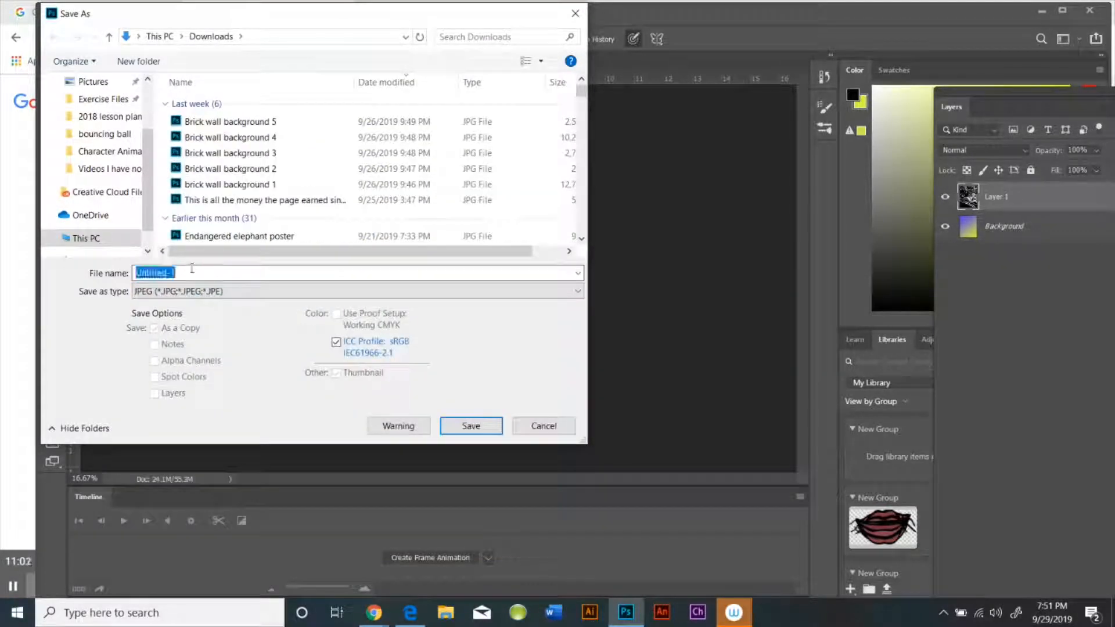
{"action": "type", "text": "[ent"}
{"action": "key", "text": "BackSpace"}
{"action": "key", "text": "BackSpace"}
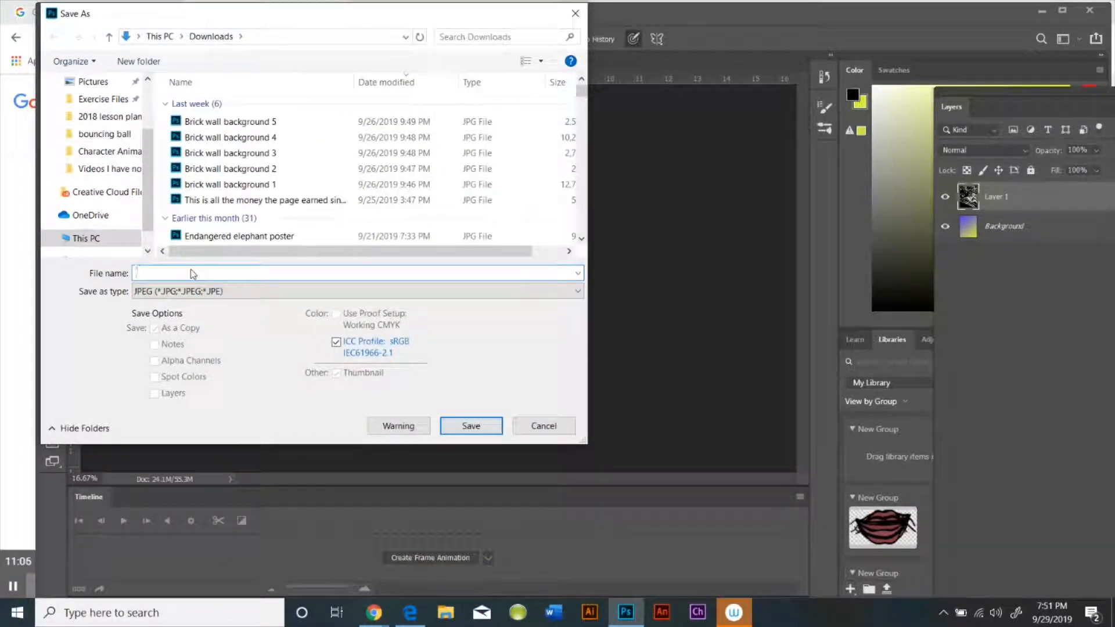
{"action": "type", "text": "pen tool experiment 1"}
{"action": "left_click", "coordinate": [471, 426]}
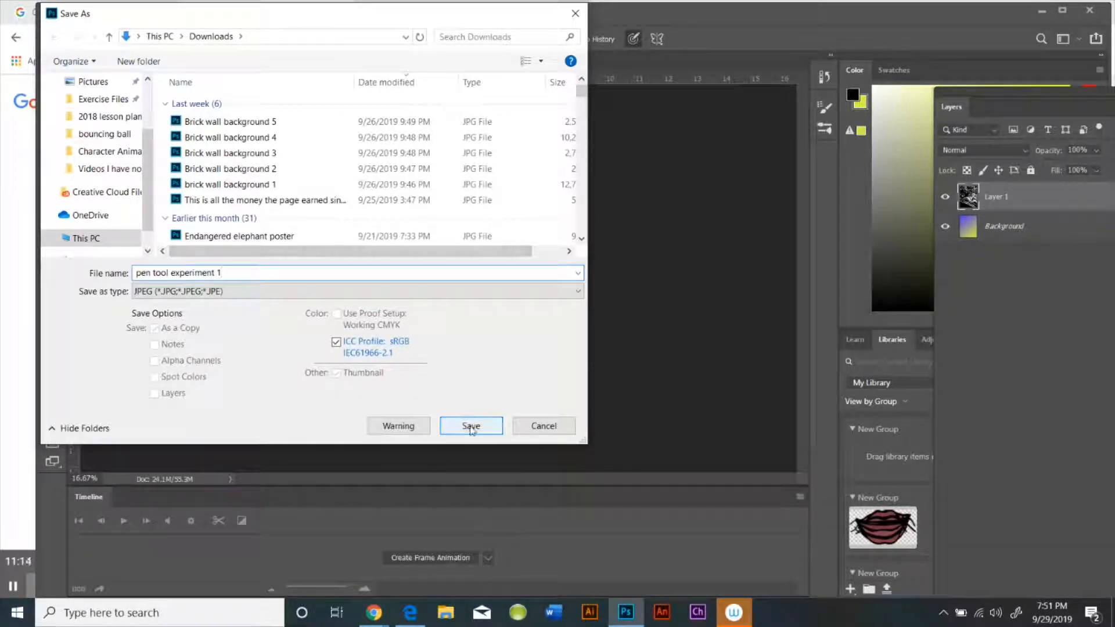
{"action": "left_click_drag", "start_coordinate": [561, 204], "coordinate": [588, 204]}
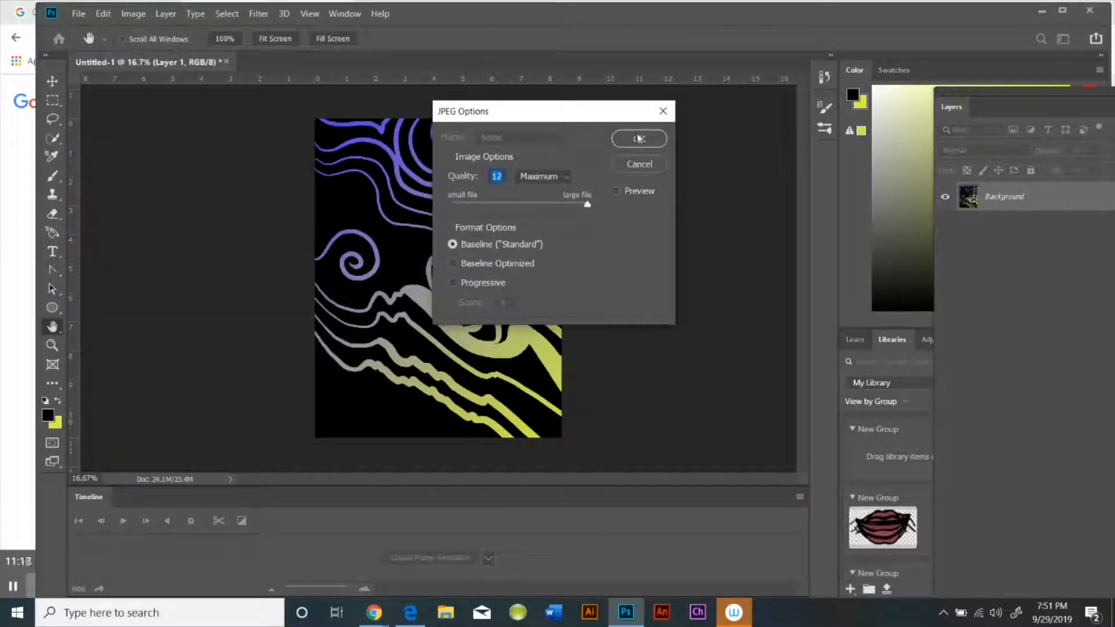
{"action": "left_click", "coordinate": [639, 139]}
Bring up the dialog for opening an existing image file
{"action": "left_click", "coordinate": [92, 20]}
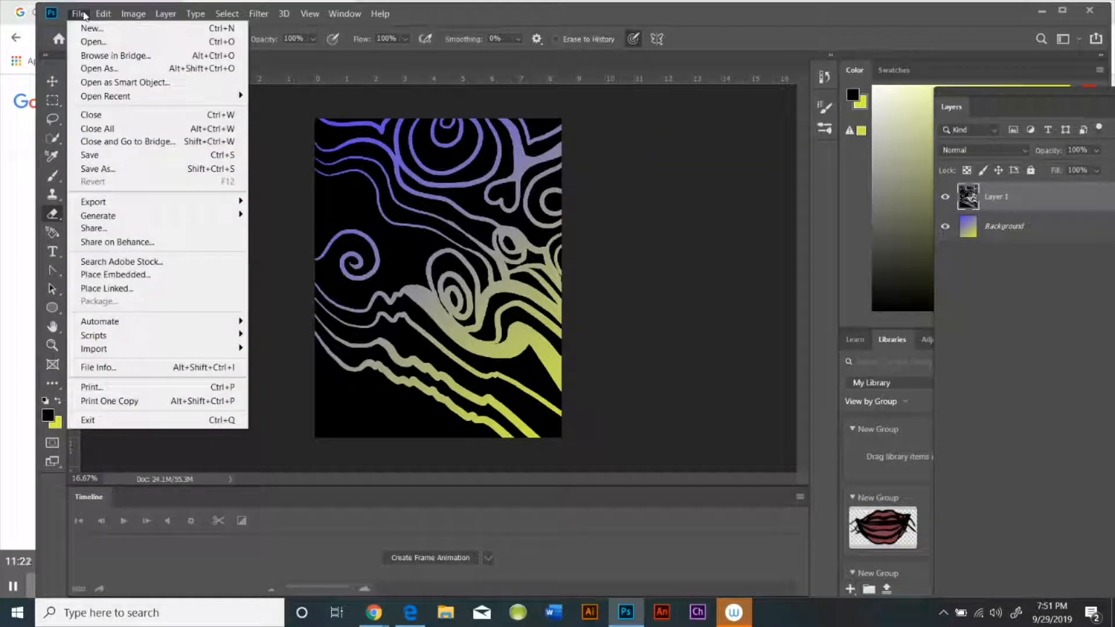
{"action": "left_click", "coordinate": [98, 48]}
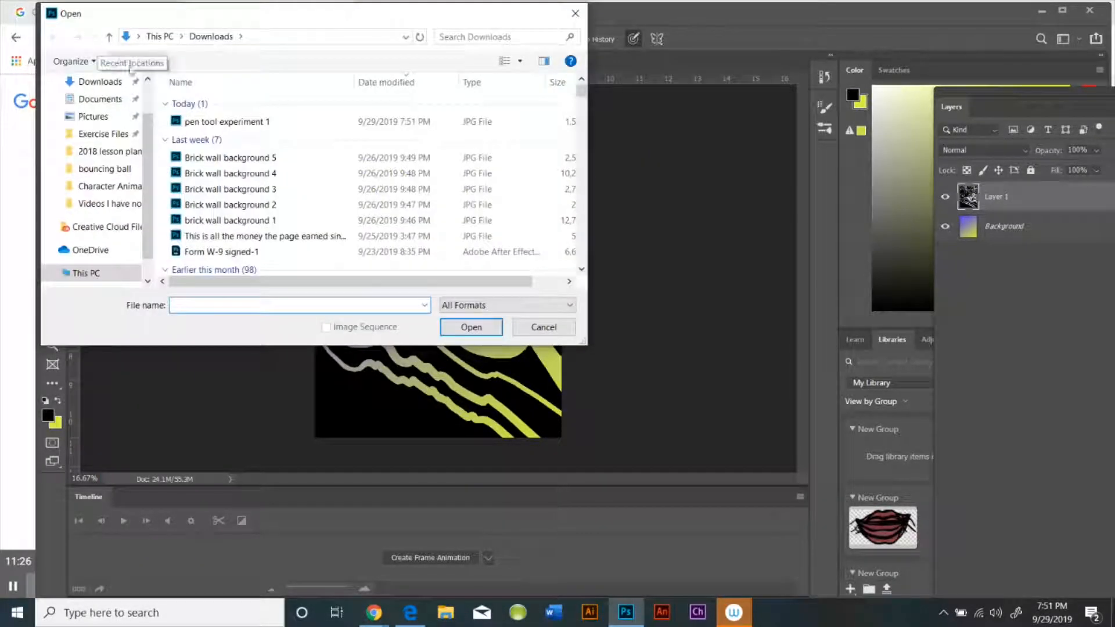